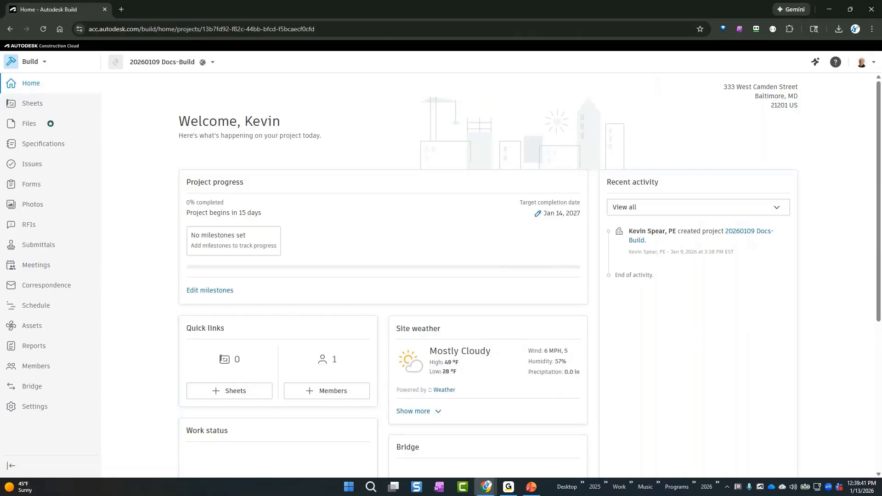
Open the project's Photos tool and view the photo and video upload dialog without uploading a file
key("alt+Tab")
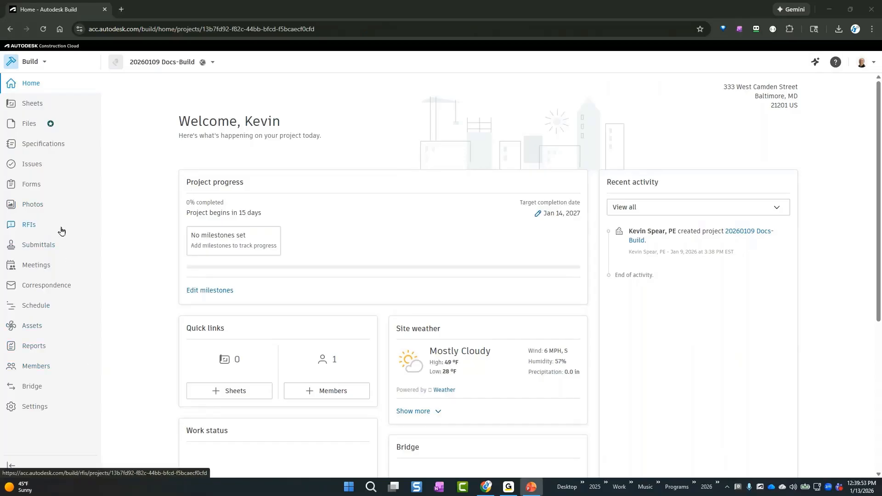
left_click(41, 205)
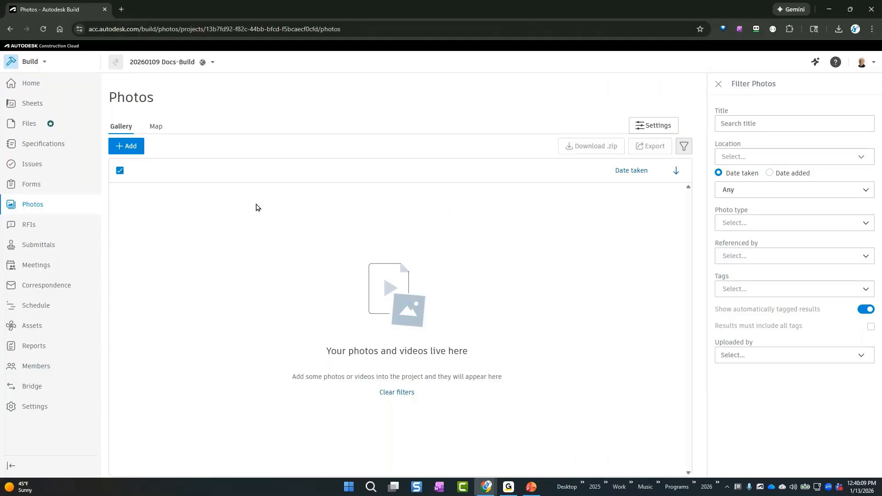
left_click(131, 147)
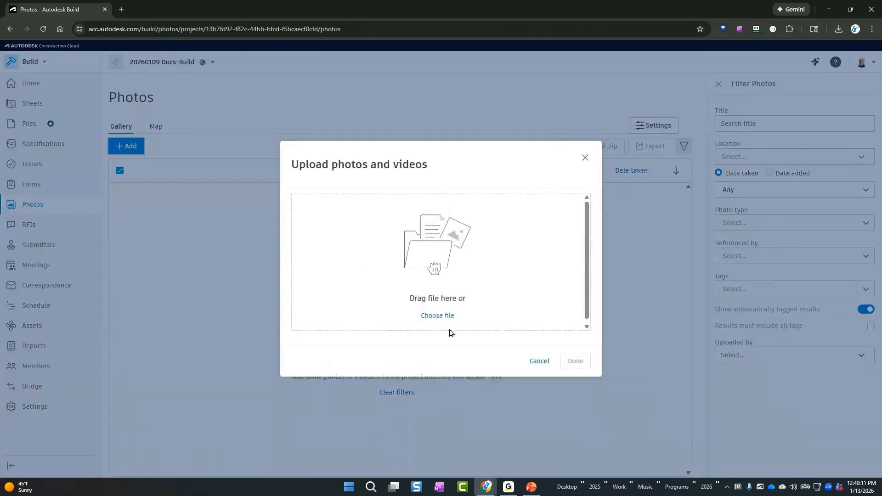
left_click(529, 362)
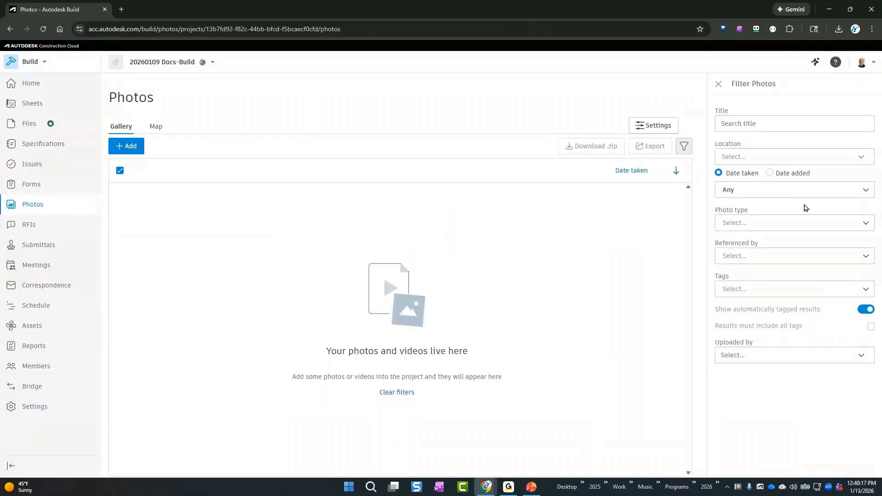
Examine the Location, Photo type, Tags and Uploaded by filters for photos, and view the photo map before returning to the gallery
left_click(866, 156)
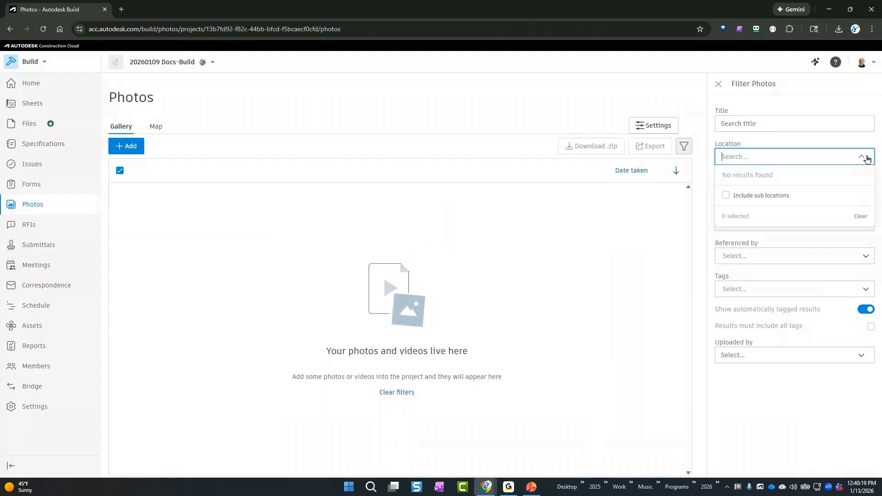
left_click(866, 157)
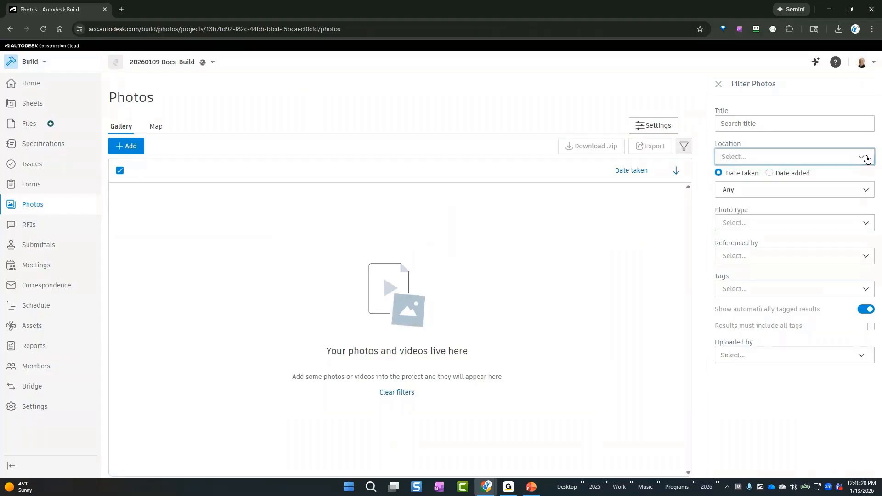
left_click(865, 223)
left_click(867, 223)
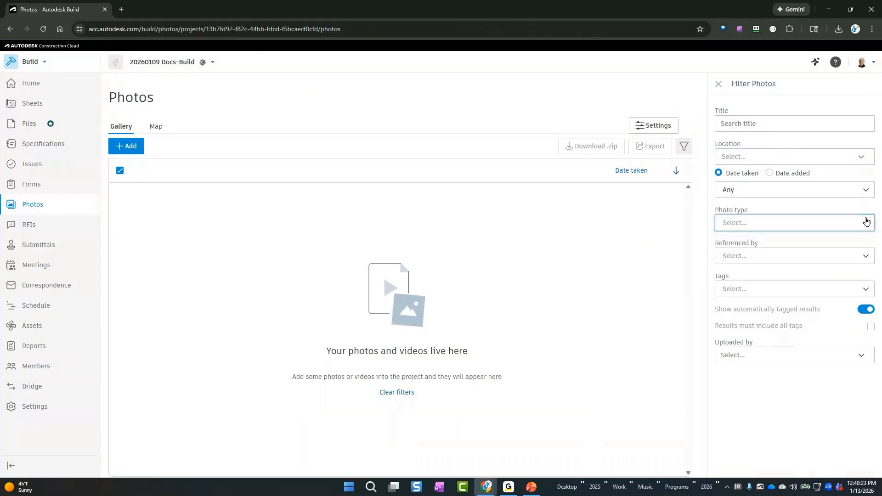
left_click(867, 290)
left_click(867, 291)
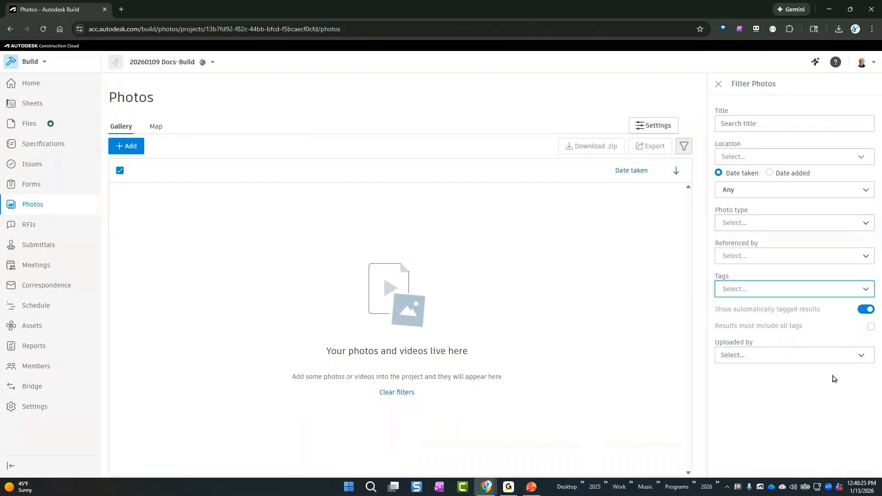
left_click(861, 359)
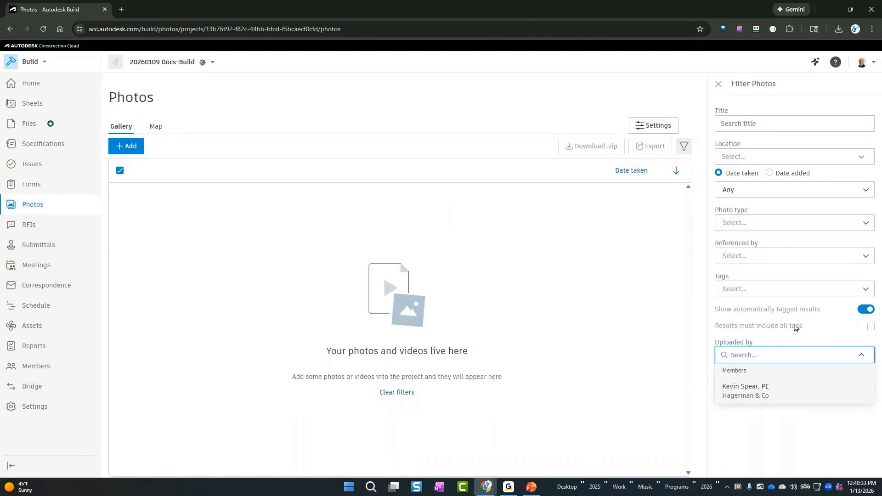
left_click(619, 280)
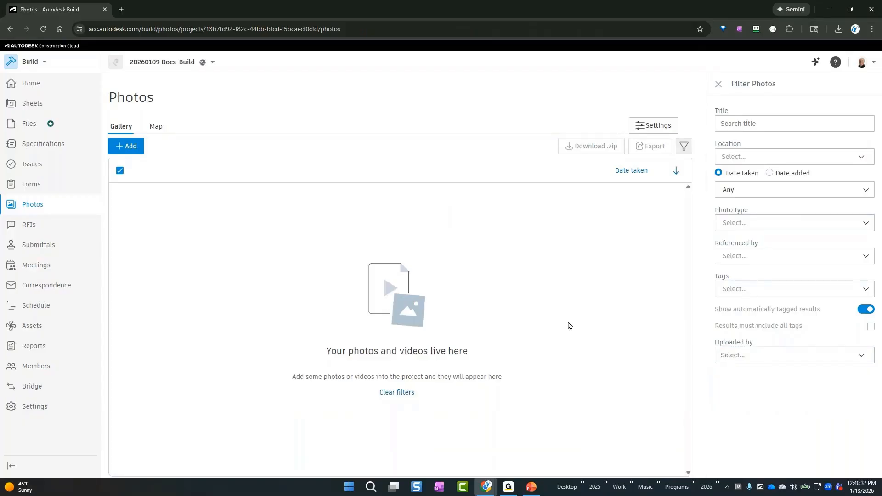
left_click(155, 128)
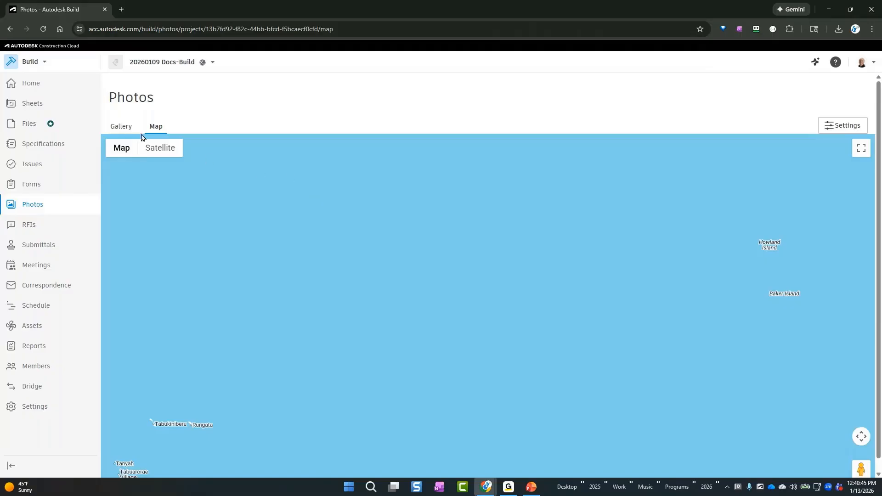
left_click(122, 133)
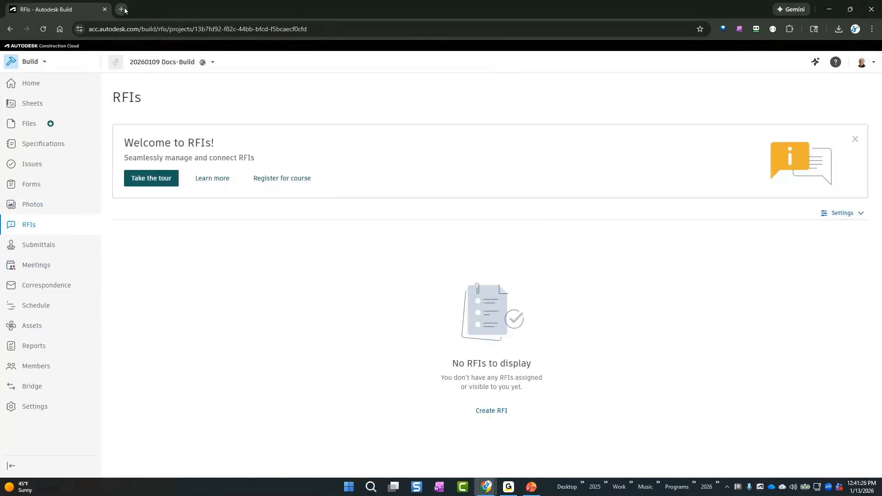
Open the Autodesk Construction Cloud Learning Center at learnacc.autodesk.com in a new browser tab
left_click(122, 9)
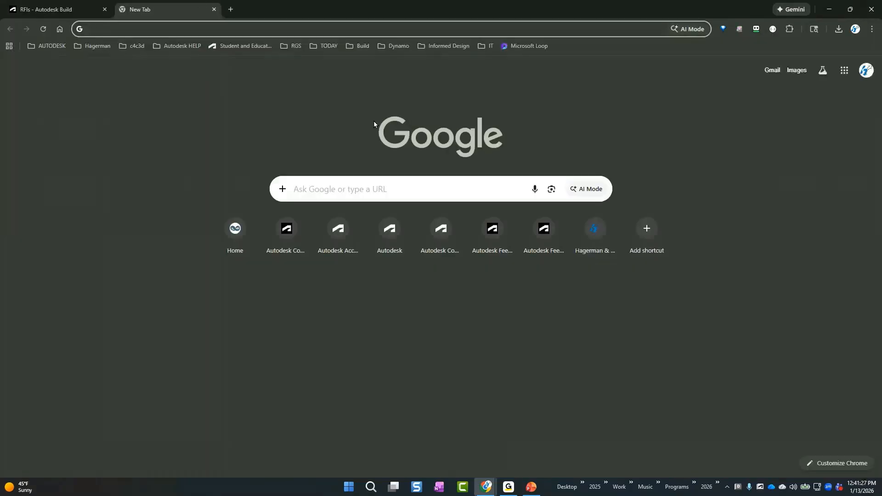
type("learnacc.autodesk.com")
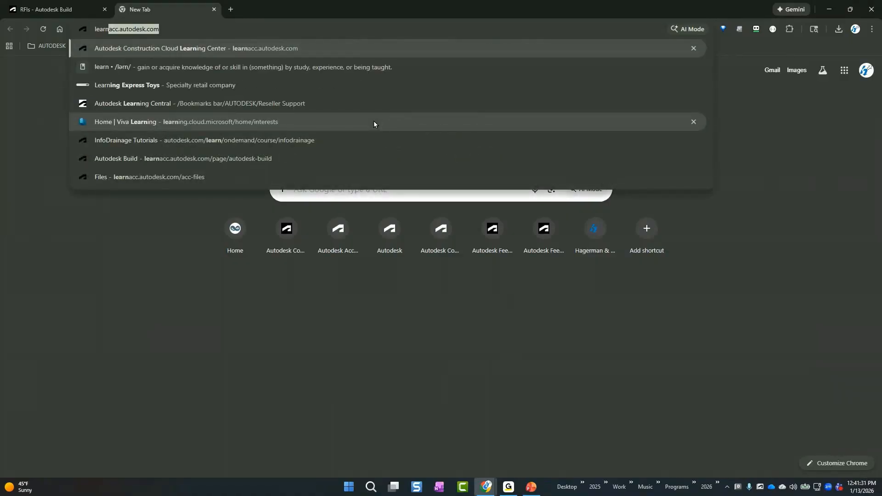
key("Return")
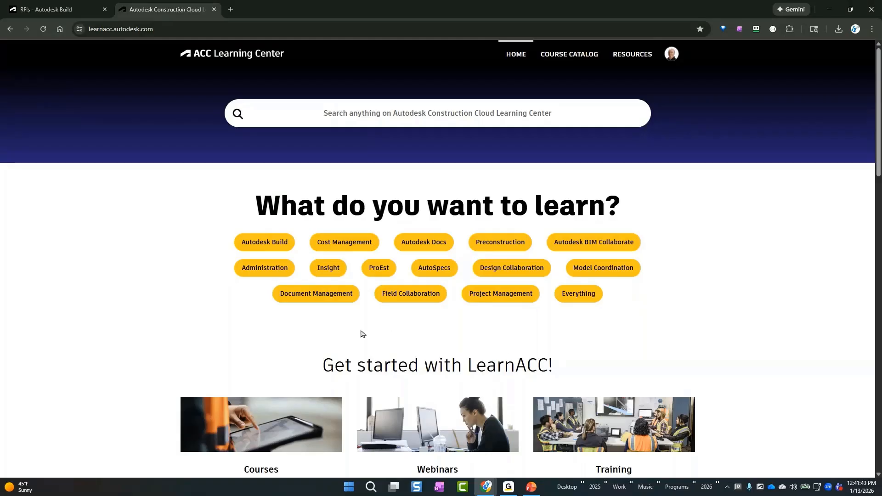
Open the Autodesk Build learning topic and look through its list of available courses
left_click(265, 249)
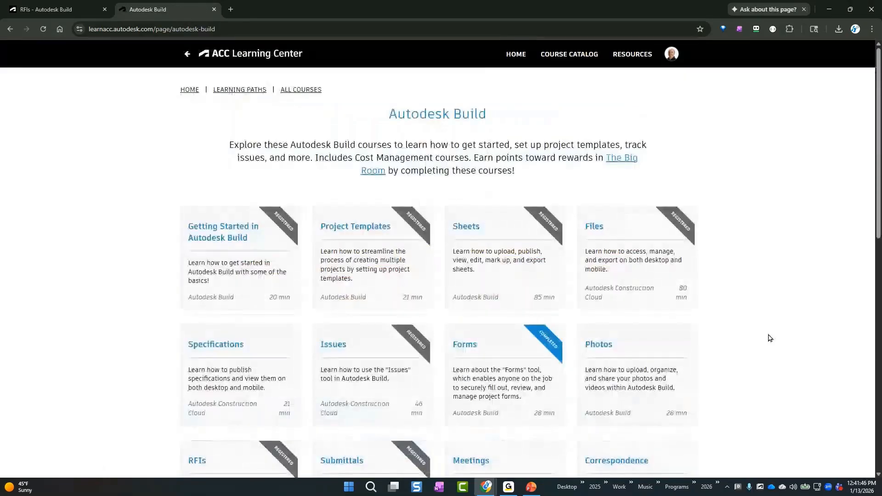
scroll(767, 335, "down", 2)
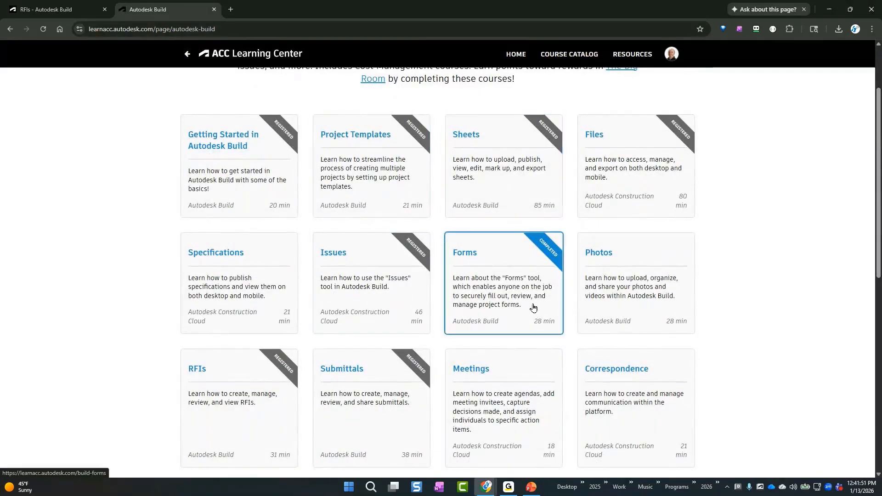
scroll(798, 290, "down", 1)
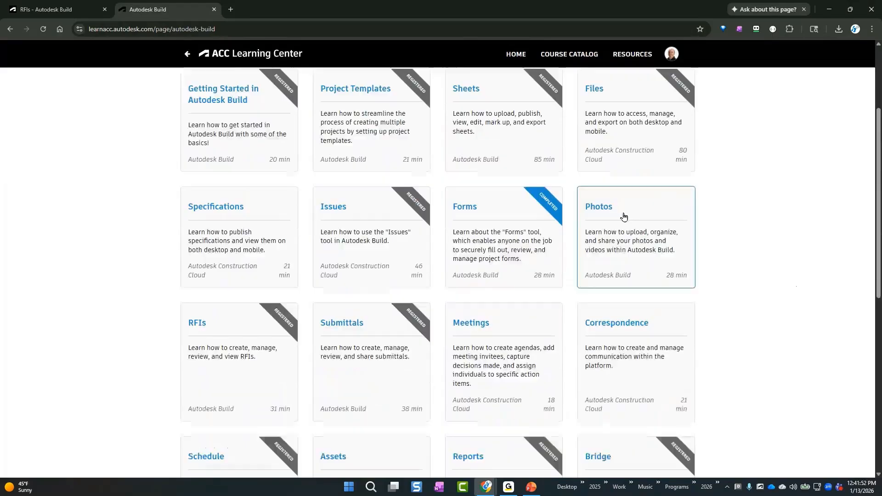
scroll(752, 275, "up", 2)
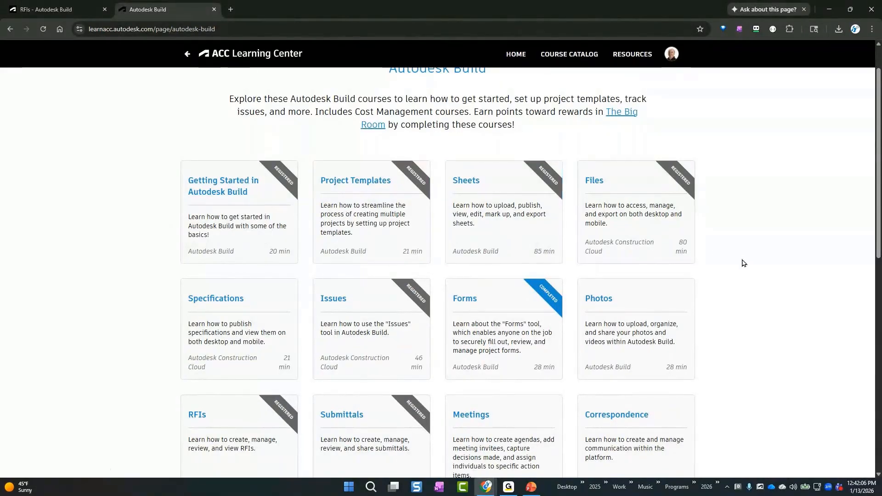
scroll(742, 262, "down", 4)
scroll(742, 264, "down", 2)
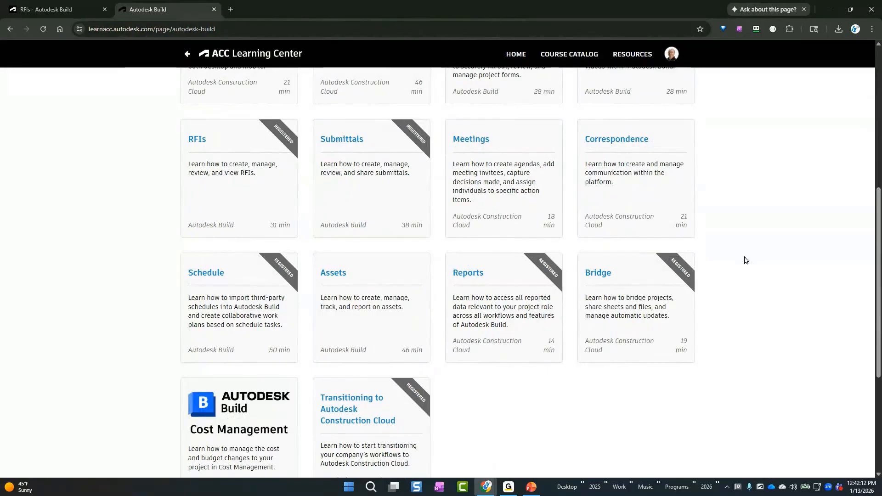
scroll(776, 313, "up", 7)
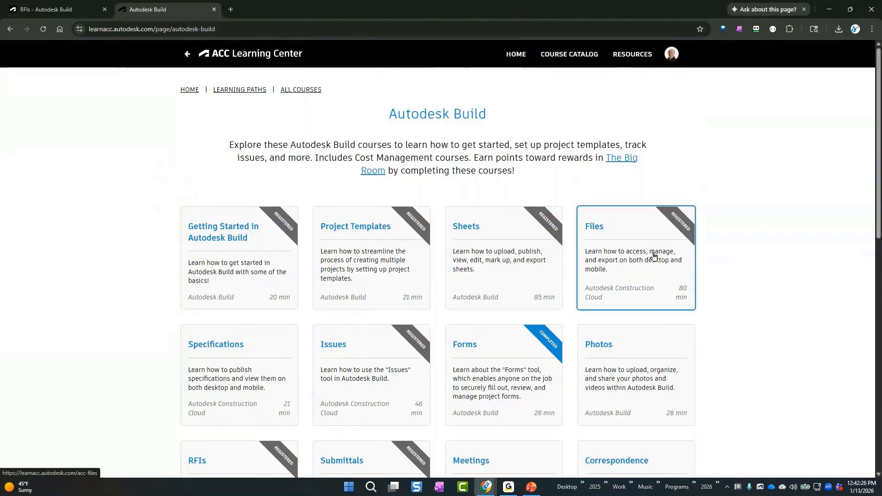
Return to the project's RFIs page in Autodesk Build and dismiss the welcome banner
left_click(63, 8)
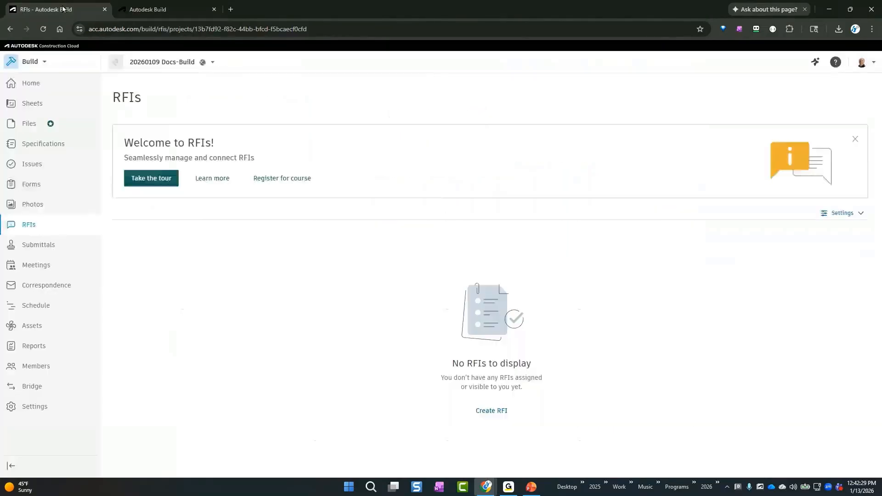
left_click(492, 159)
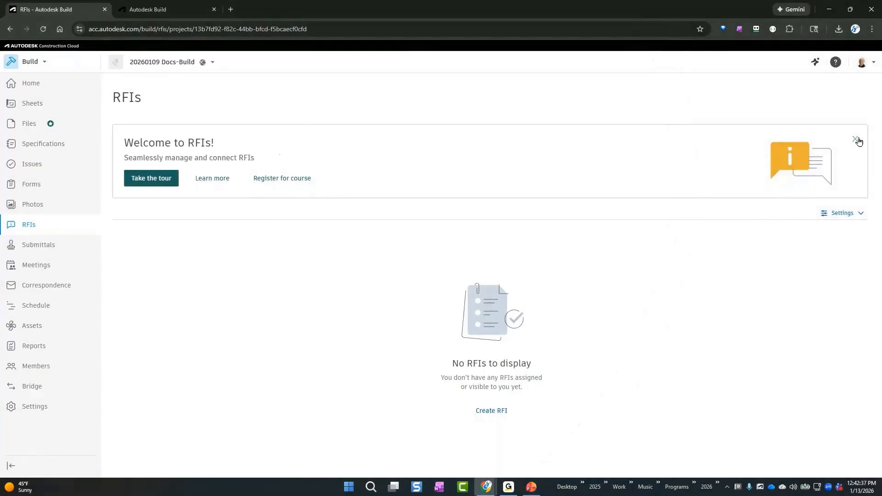
left_click(855, 139)
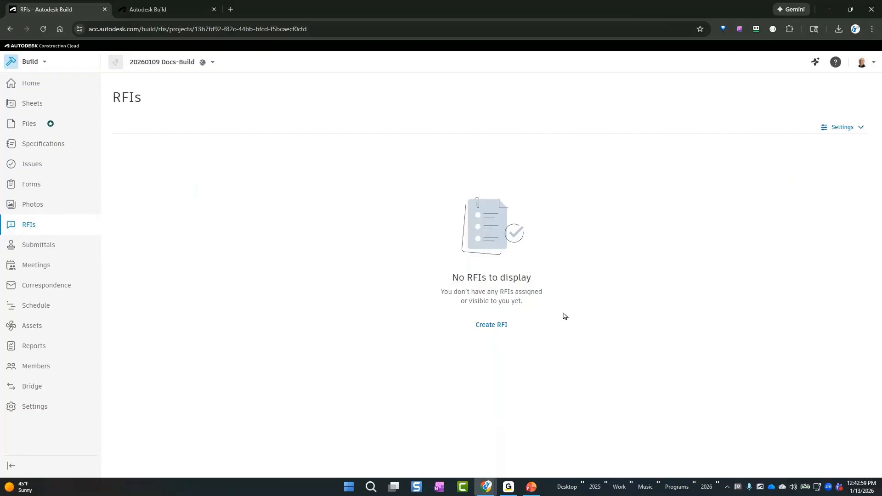
Start a new RFI, keep its status as Draft, and title it "2026013 No Photos from site visit"
left_click(491, 326)
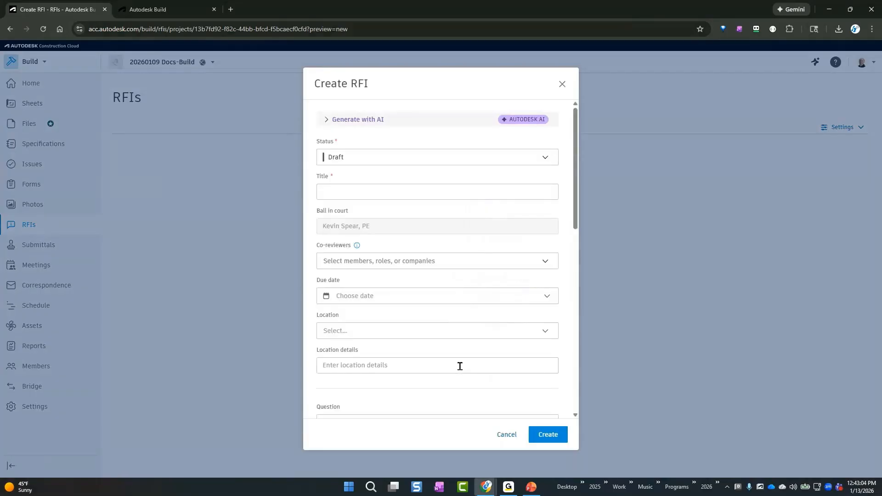
left_click(400, 156)
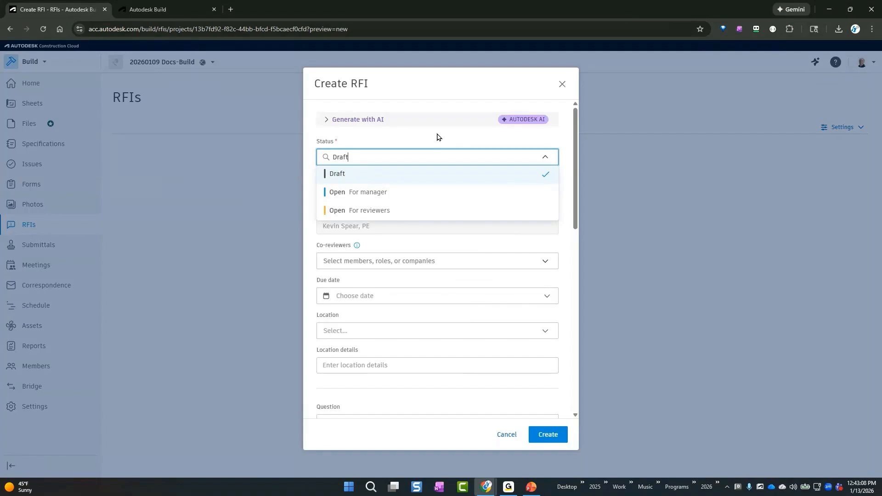
left_click(437, 137)
left_click(449, 188)
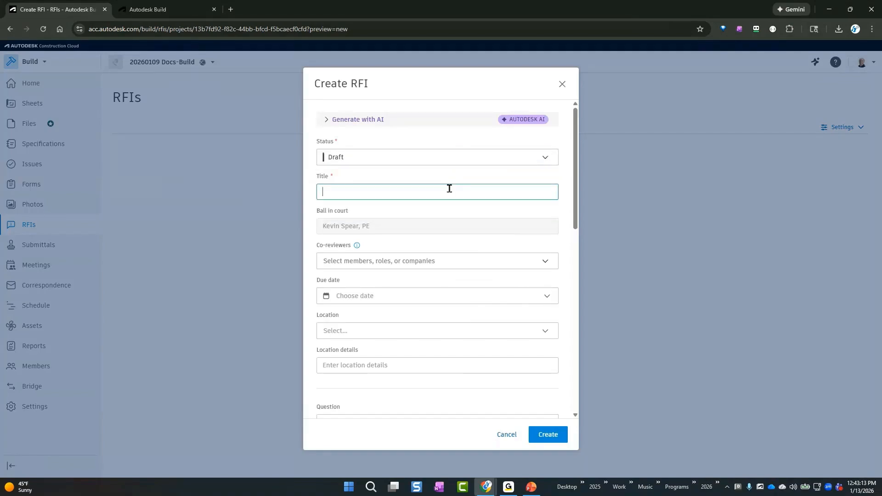
type("2026013 No Photos from site visit")
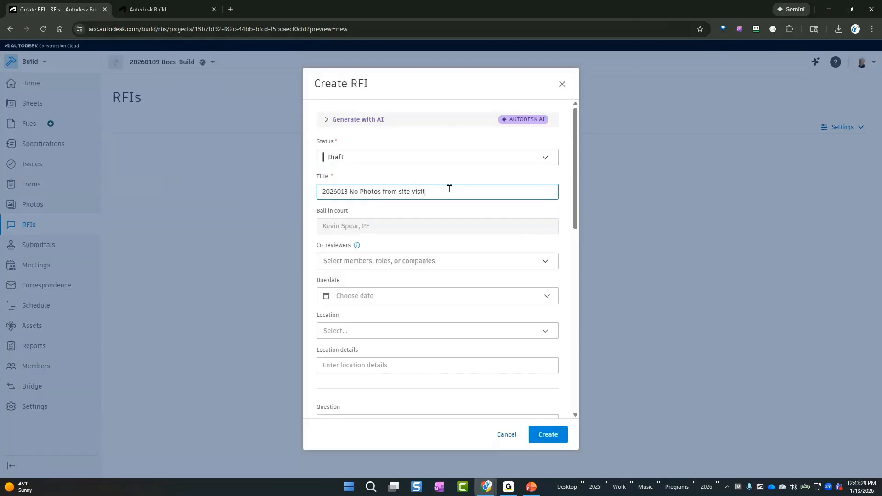
Add the company Hagerman & Co as a co-reviewer of the RFI
left_click(483, 261)
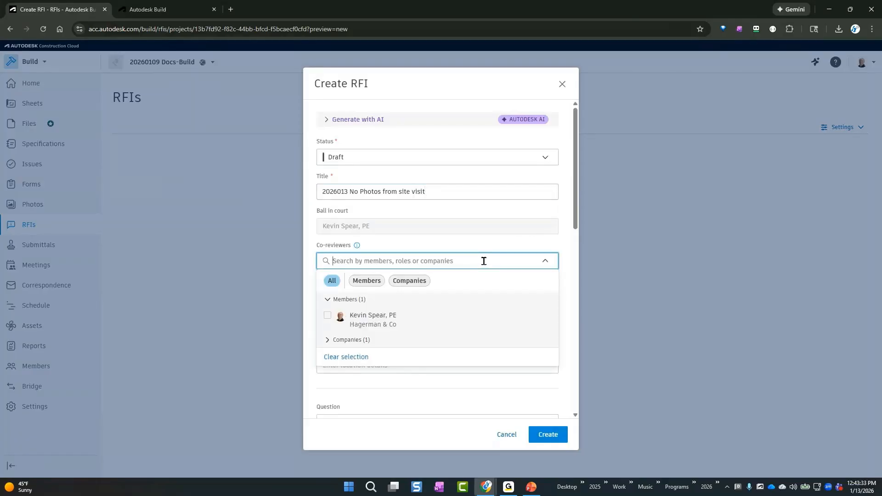
left_click(329, 341)
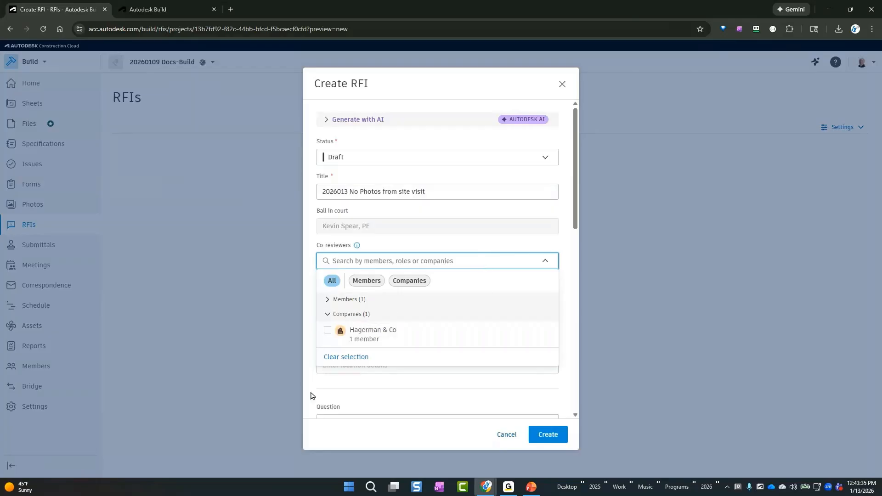
left_click(328, 330)
left_click(329, 304)
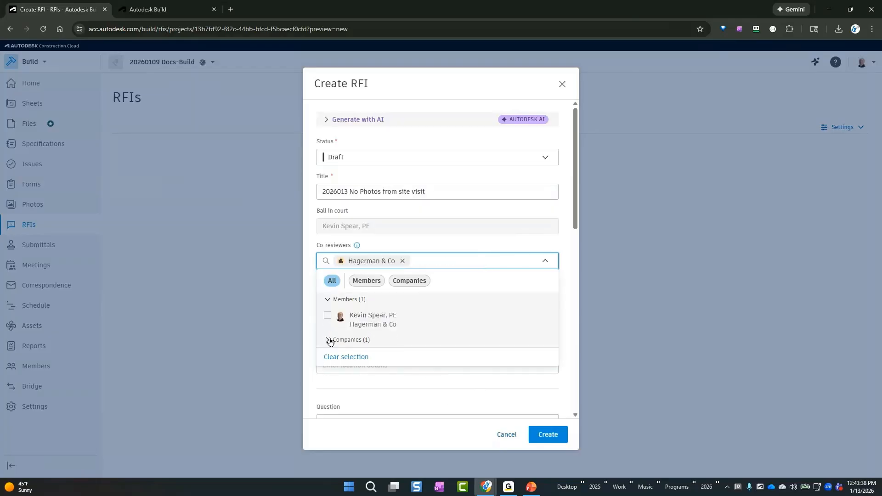
left_click(454, 247)
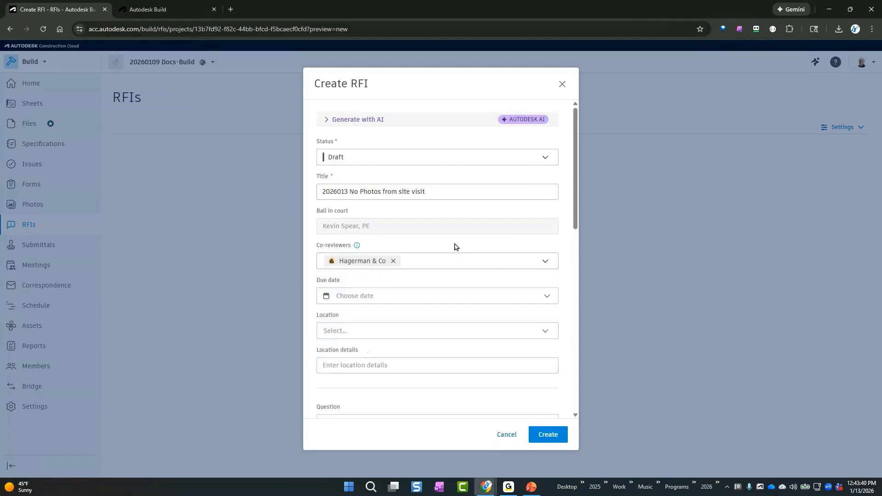
Set the RFI's due date to 1/16/2026
left_click(461, 296)
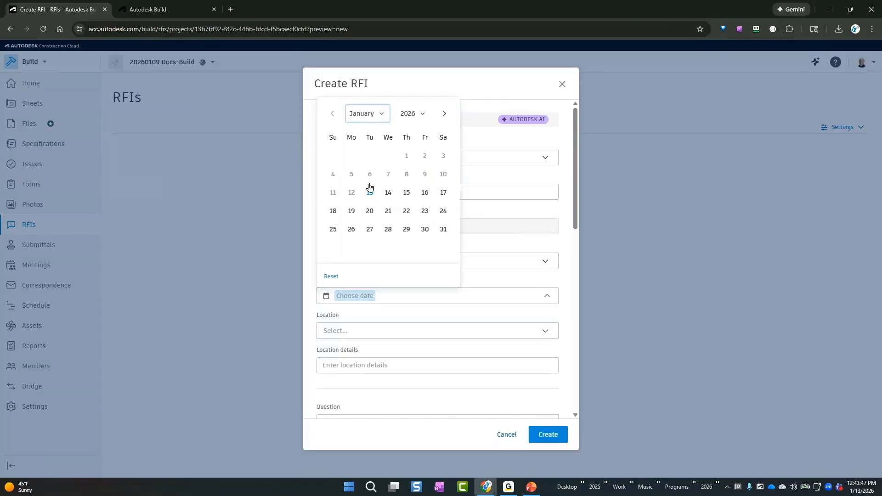
left_click(425, 193)
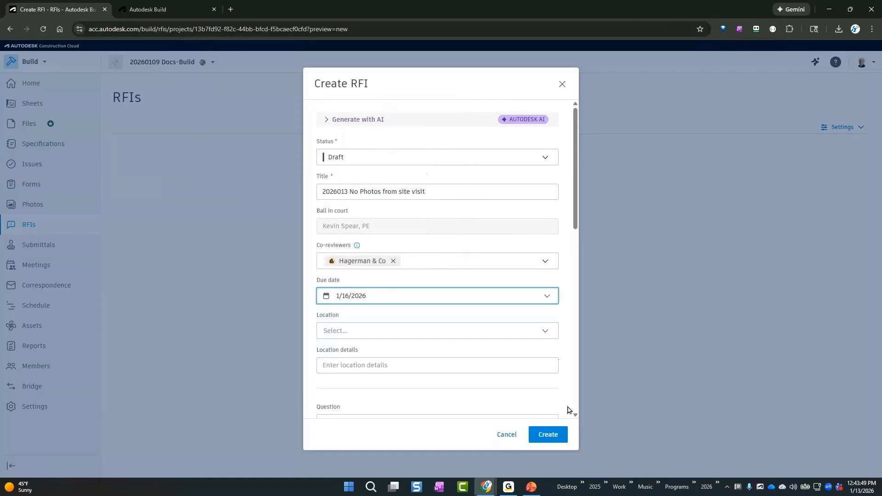
left_click(520, 365)
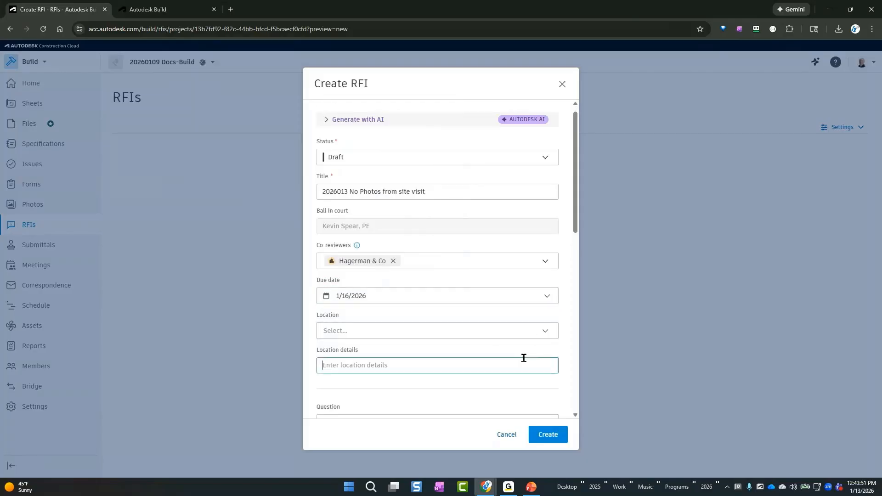
Enter "Where are the photos from the site visit?" as the RFI's question
scroll(523, 356, "down", 4)
left_click(484, 254)
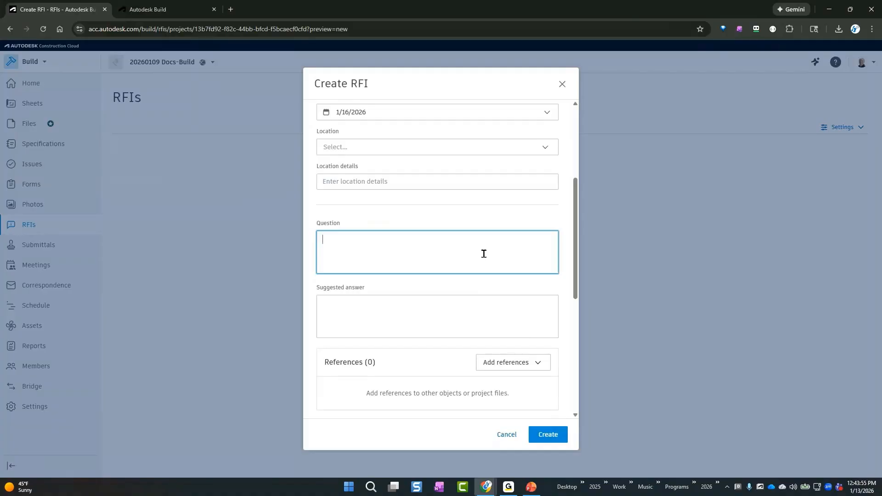
type("Where")
type("are the photos from the")
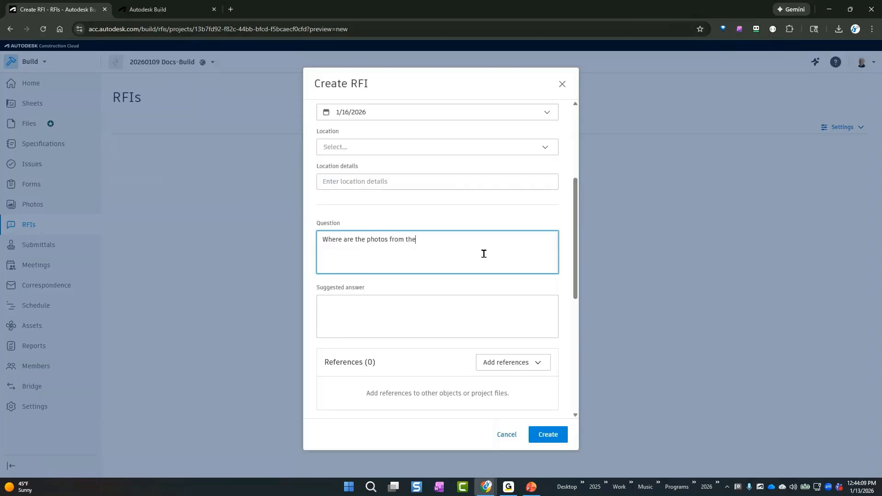
type(" site visit?")
key("Tab")
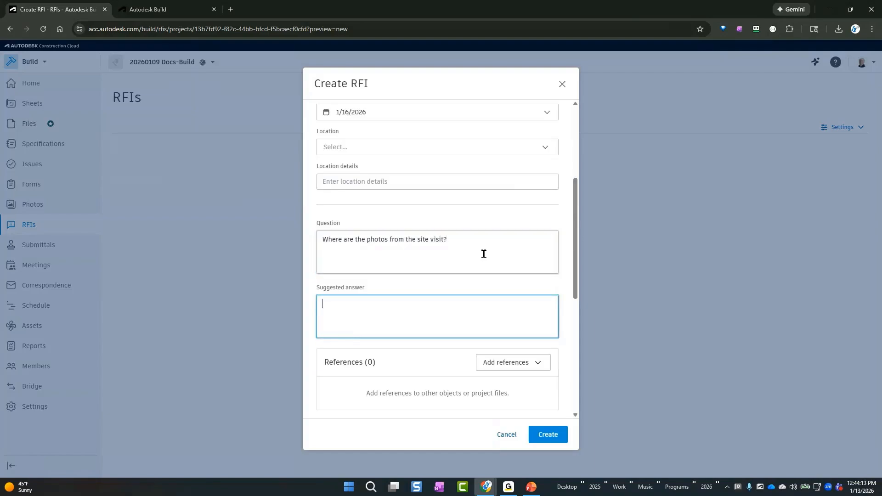
type("They are in a folder under files, not added to t")
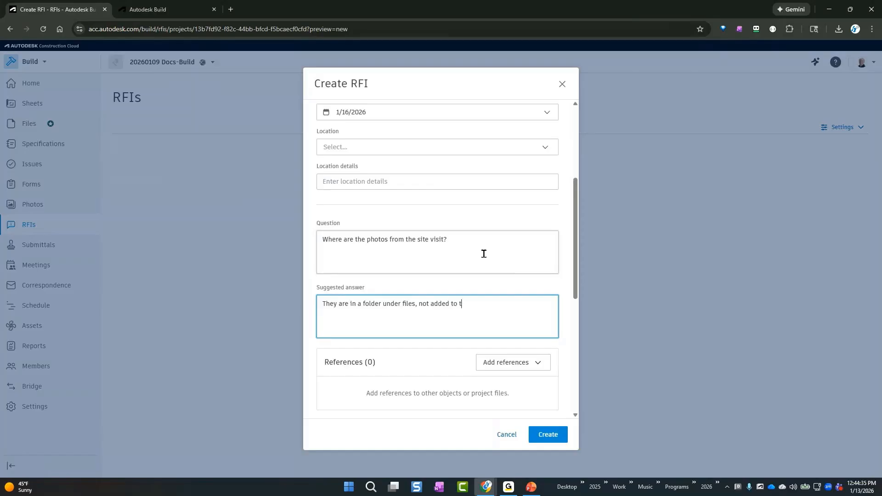
type("he photos section.")
left_click_drag(522, 303, 323, 304)
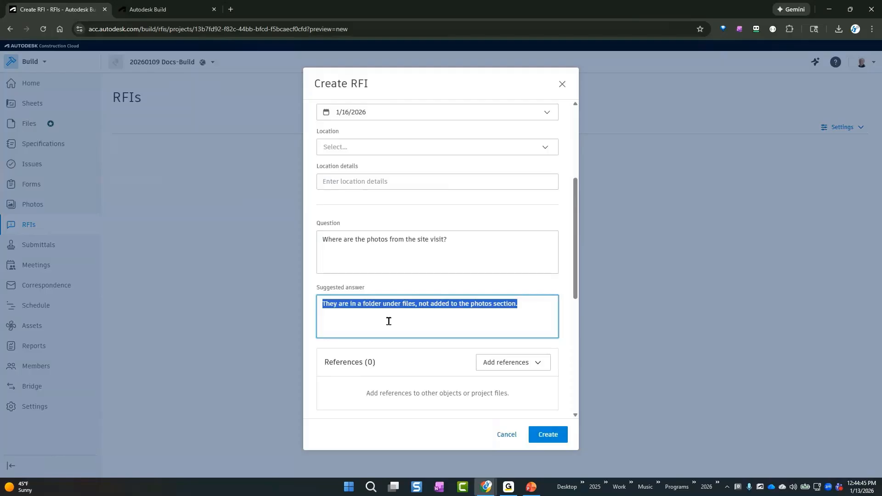
key("BackSpace")
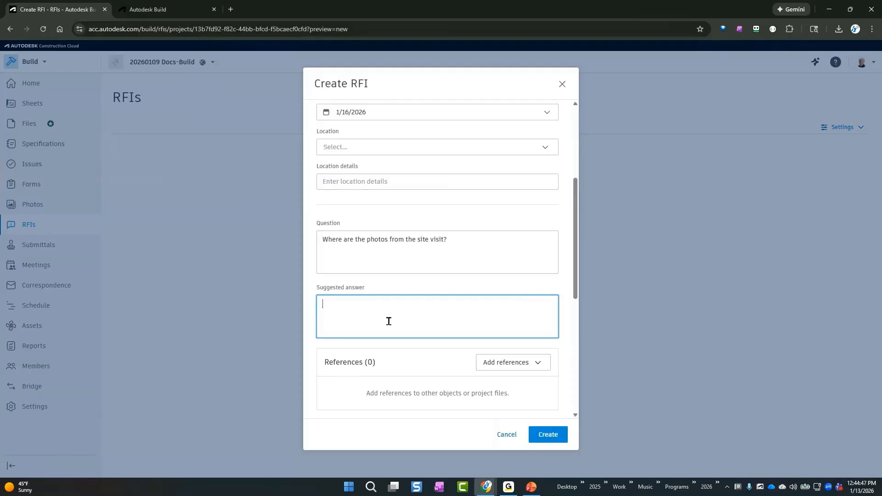
Check which kinds of references can be added to the RFI, without adding any
scroll(573, 305, "down", 3)
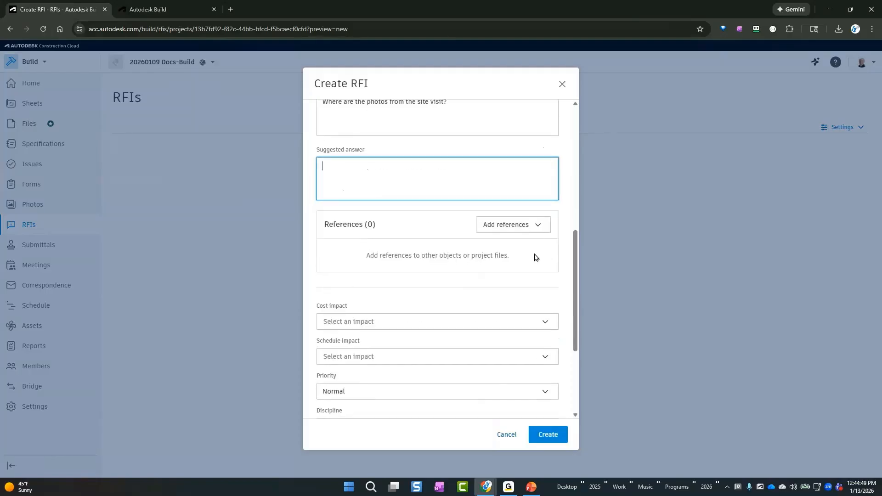
left_click(536, 227)
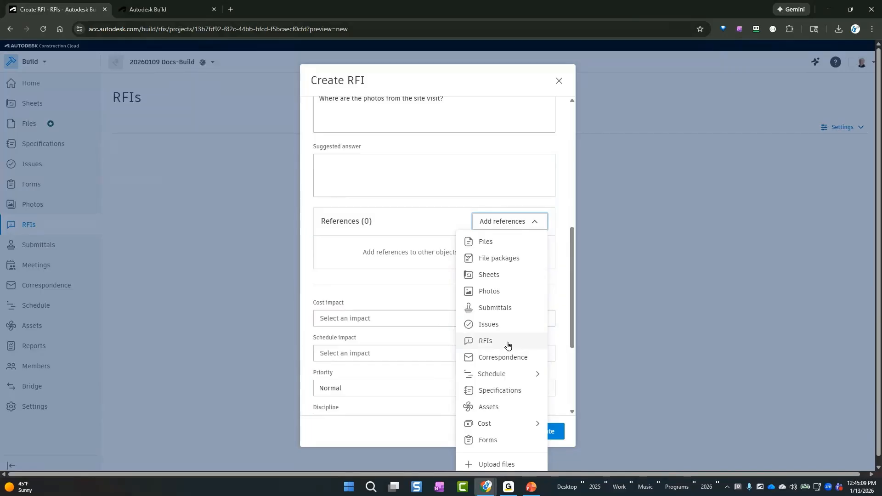
left_click(561, 288)
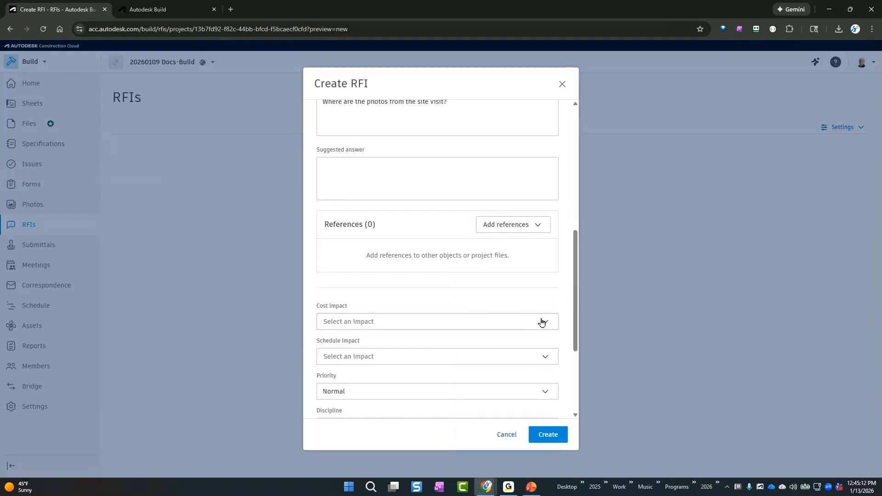
Set the RFI's schedule impact to Yes and its cost impact to No
scroll(575, 295, "down", 3)
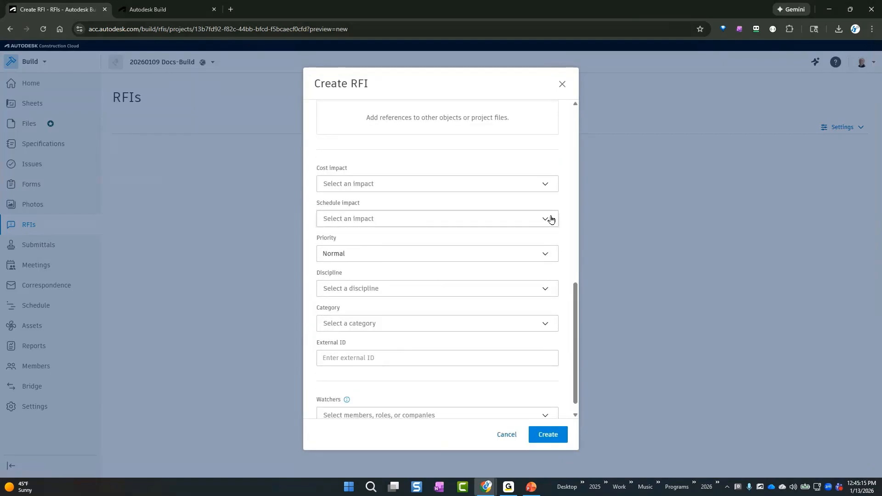
left_click(551, 219)
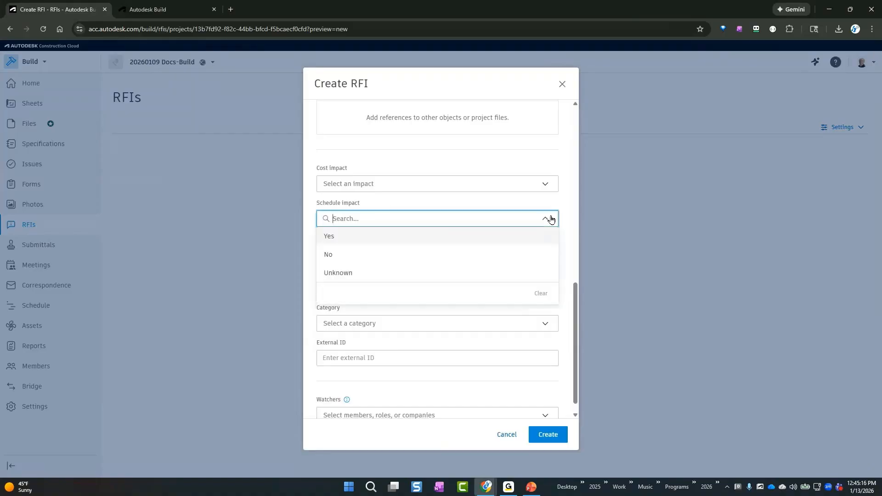
left_click(501, 239)
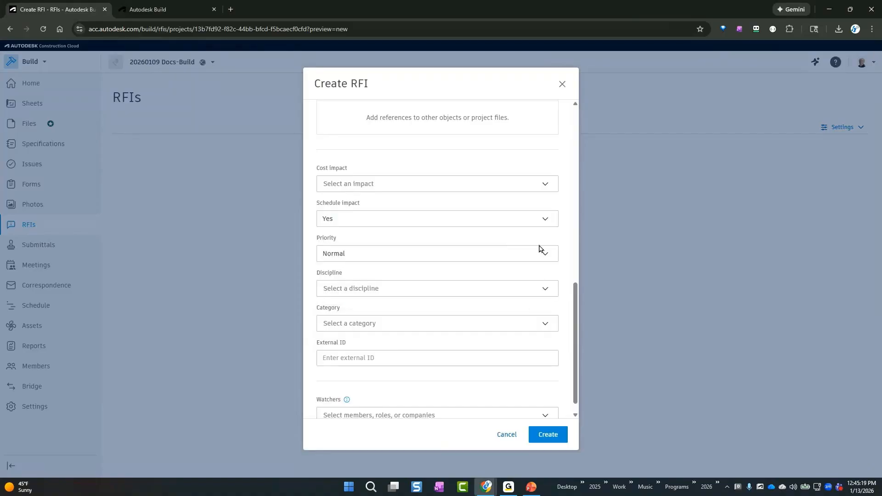
left_click(507, 187)
left_click(406, 223)
Look through the discipline and category options for the RFI without choosing any
left_click(544, 289)
left_click(562, 267)
scroll(561, 267, "down", 1)
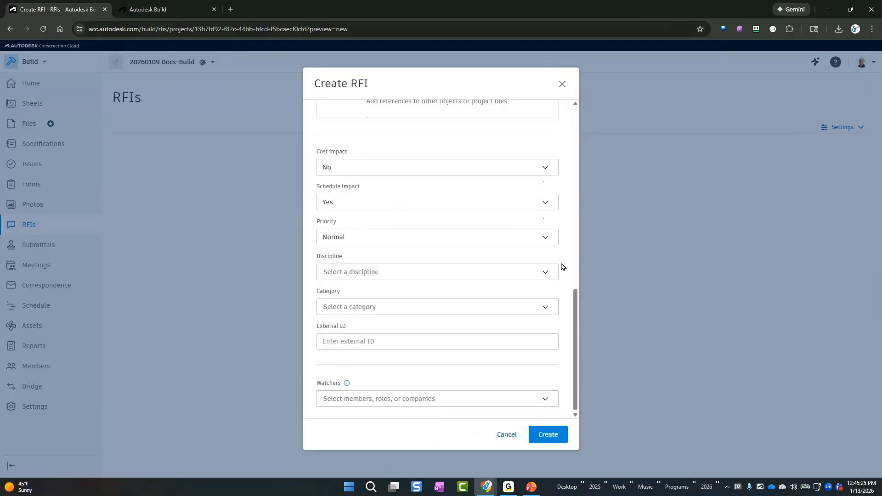
left_click(540, 305)
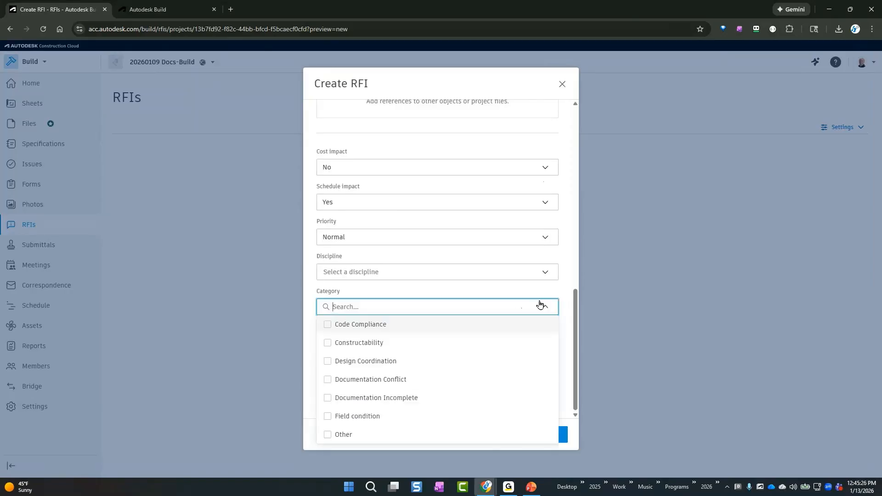
left_click(562, 297)
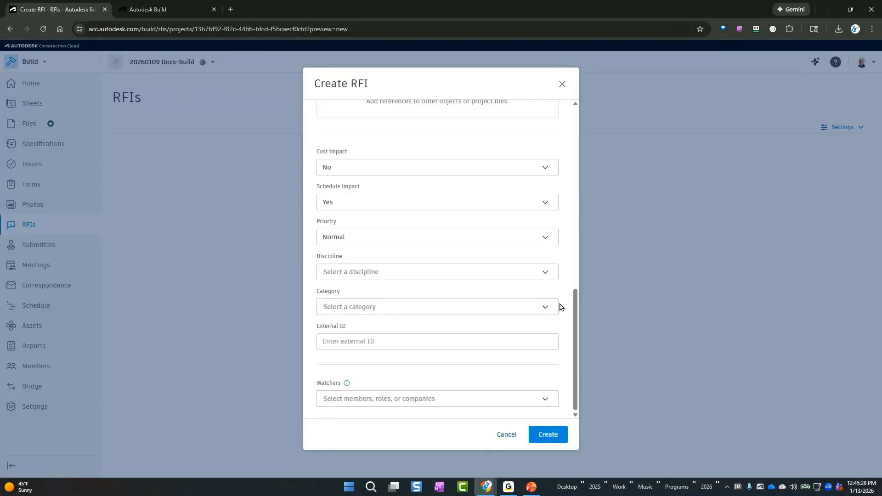
Create the draft RFI, dismiss the notification, and review the details on its page
left_click(548, 435)
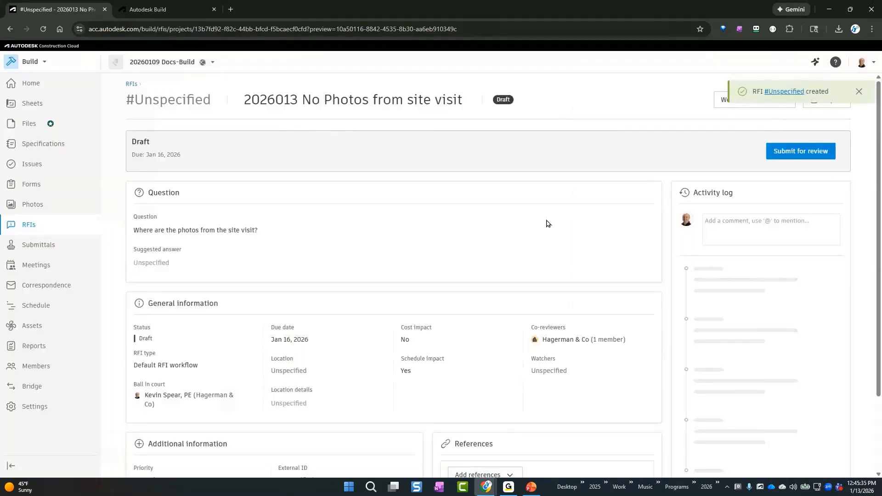
left_click(859, 91)
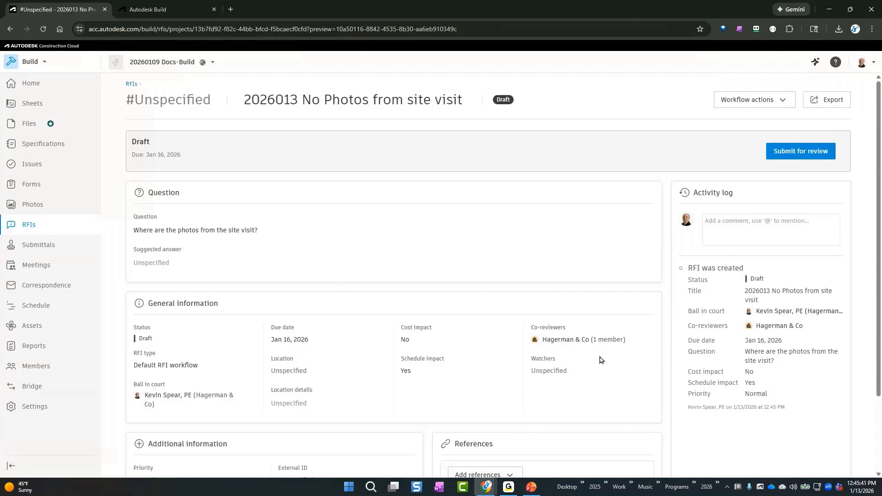
scroll(383, 370, "down", 1)
scroll(383, 370, "down", 2)
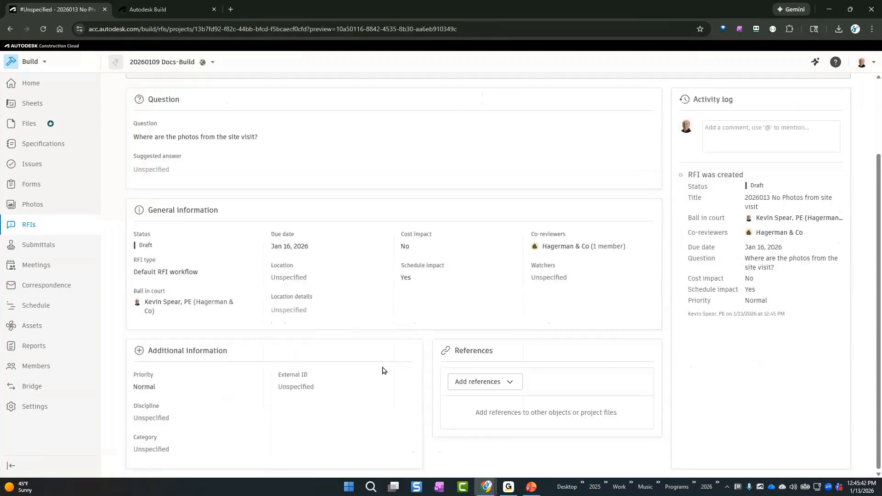
scroll(382, 370, "up", 3)
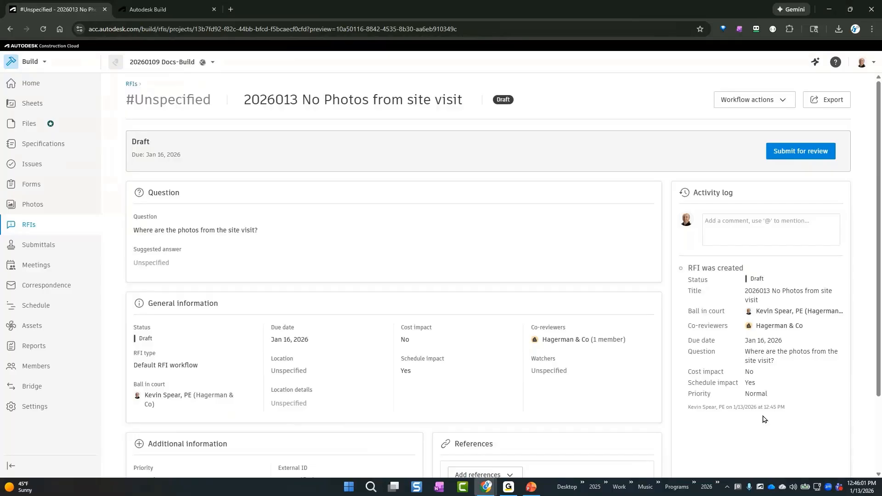
Post the comment "waiting for information on photo location" in the RFI's activity log
left_click(741, 231)
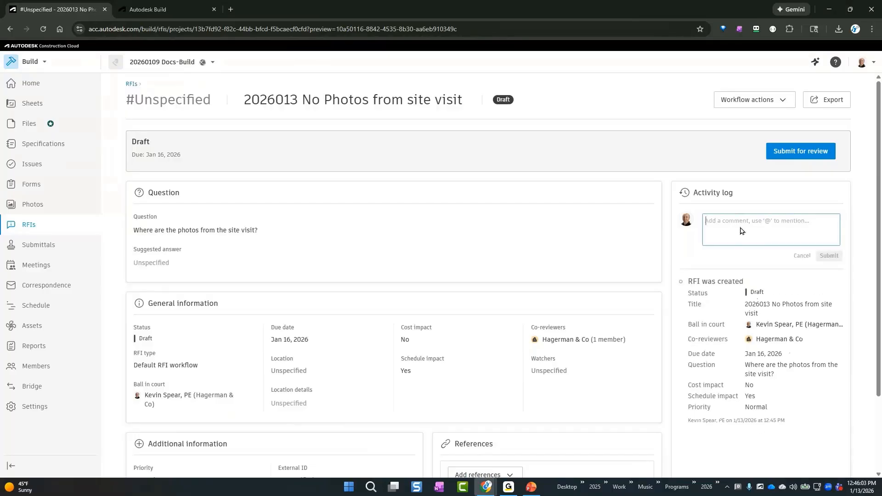
type("waiting for")
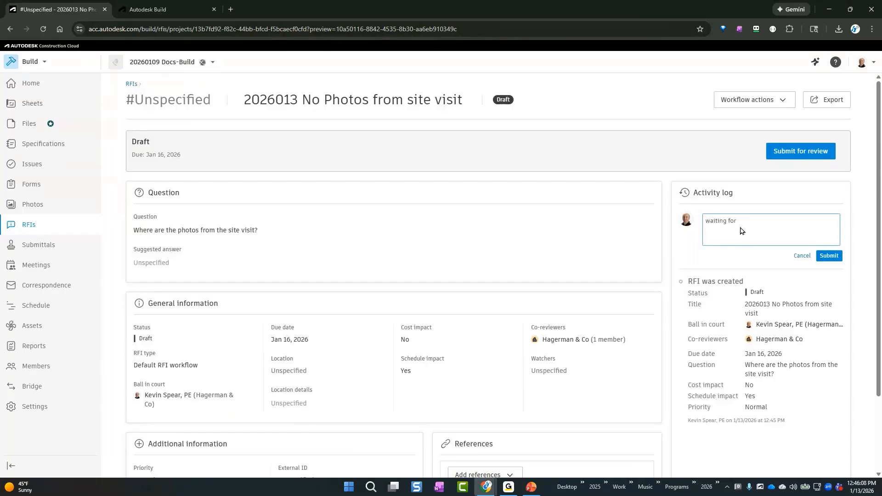
type("inforamtion on photo location")
right_click(754, 223)
left_click(692, 230)
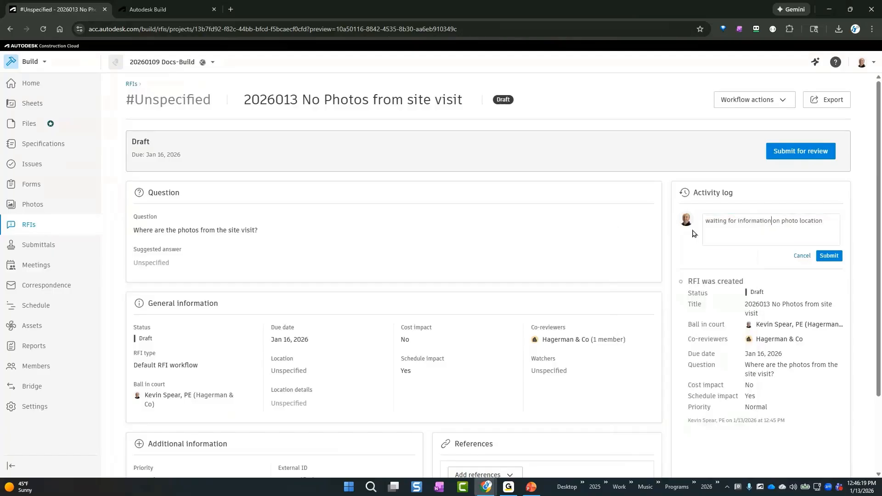
left_click(836, 258)
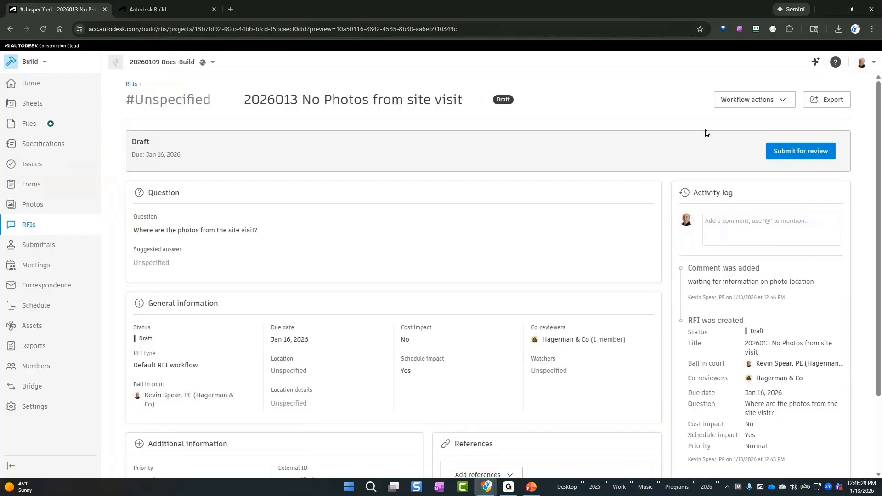
Check the RFI's available workflow actions and its entry in the project's RFI list, and reopen the RFI
left_click(750, 101)
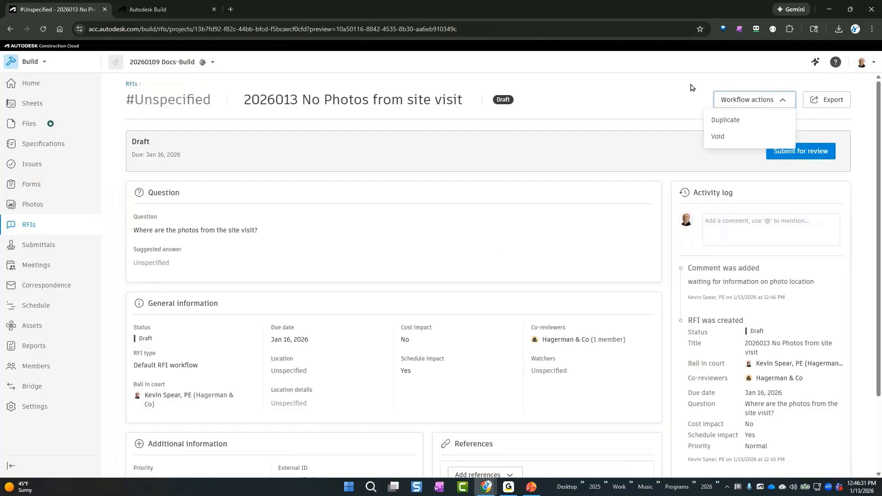
left_click(620, 112)
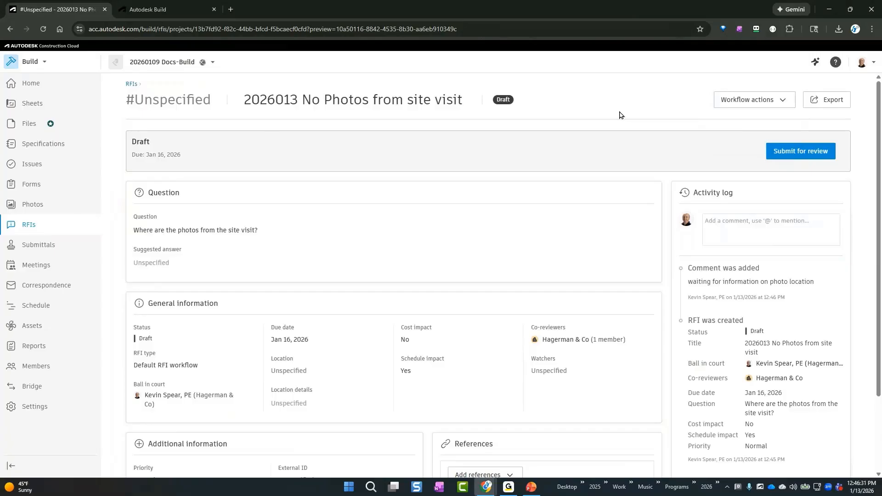
left_click(131, 84)
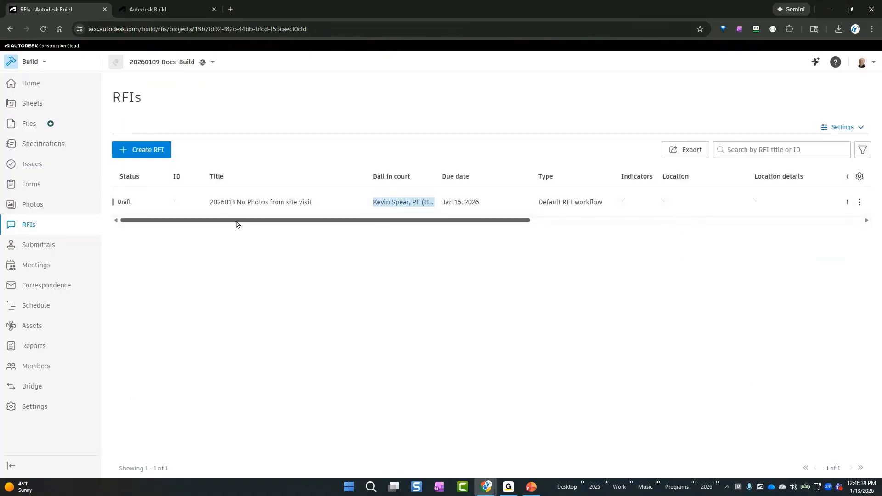
mouse_move(236, 224)
left_mouse_down()
mouse_move(569, 223)
mouse_move(224, 224)
left_mouse_up()
left_click(139, 205)
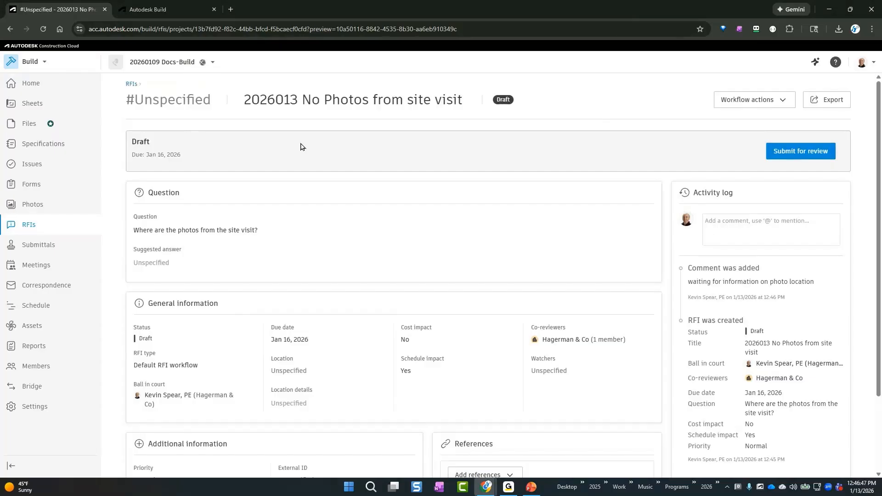
Try to submit the RFI for review, and go to the RFI workflow configuration settings
left_click(821, 153)
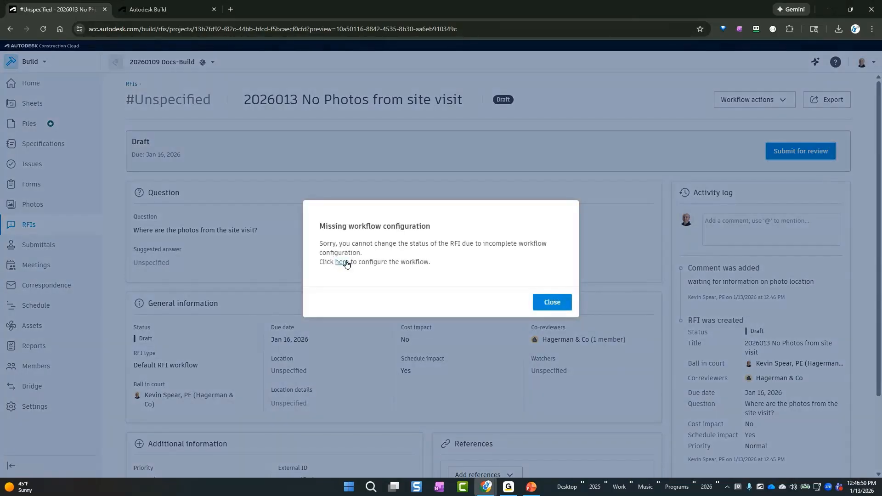
left_click(342, 262)
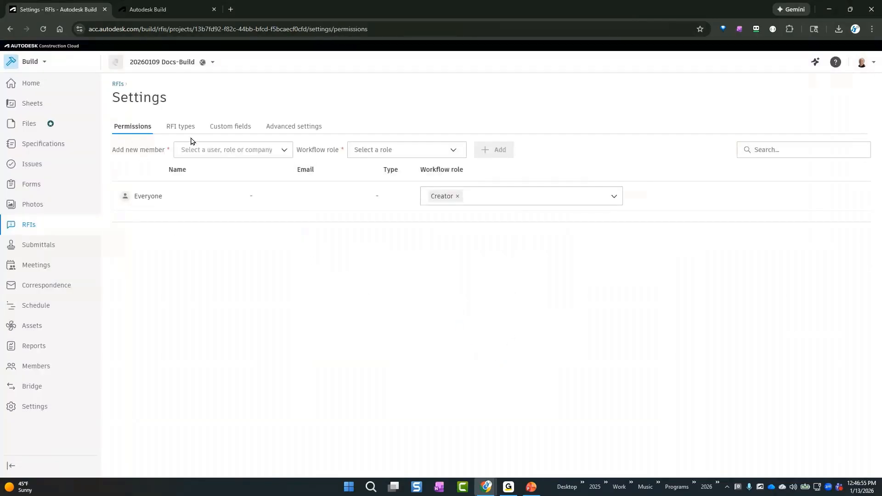
Add the listed Hagerman & Co project member to the RFI permissions with the Reviewer workflow role
left_click(220, 156)
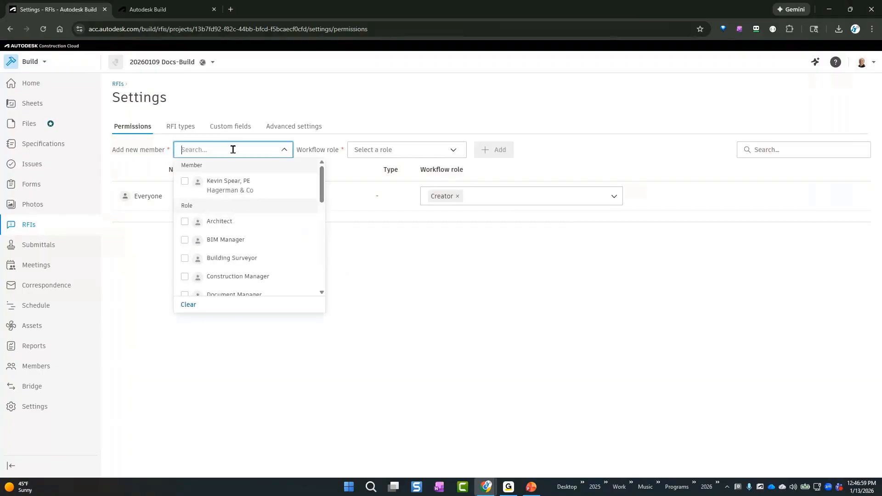
left_click(222, 192)
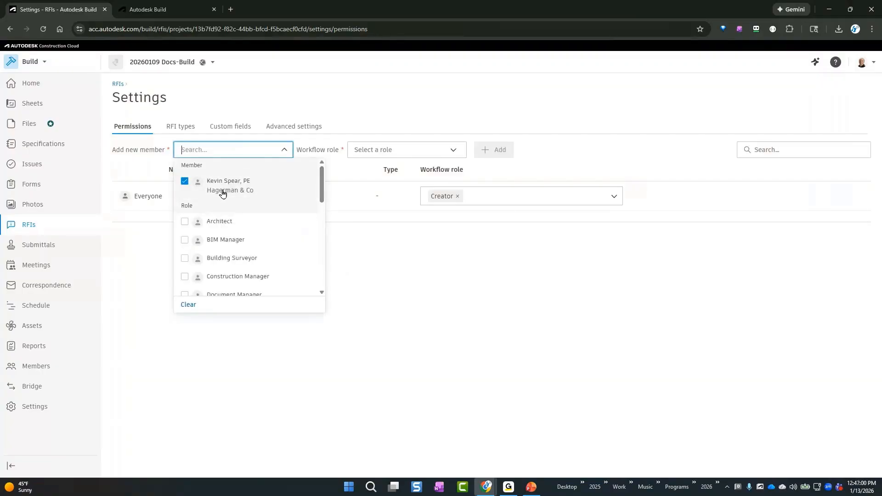
left_click(431, 263)
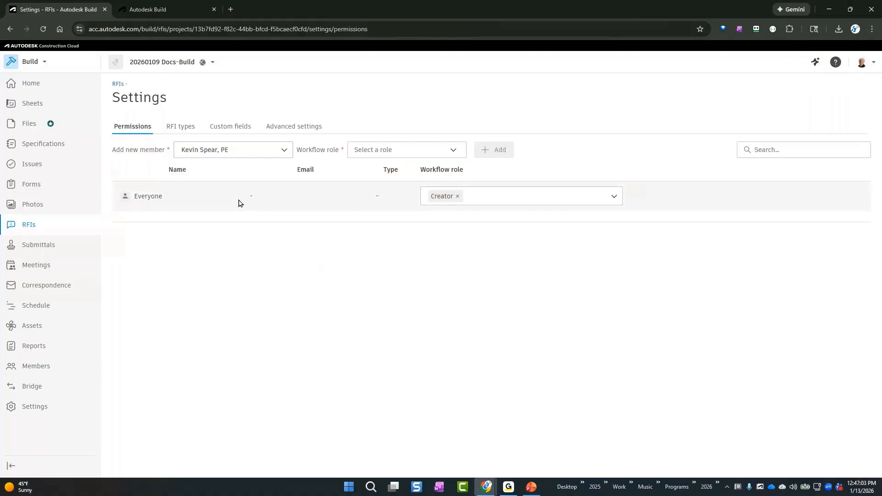
left_click(409, 150)
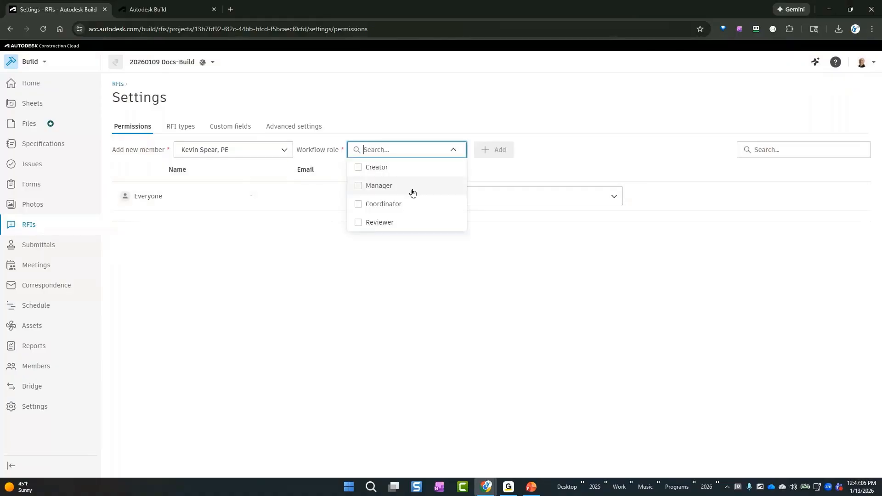
left_click(405, 223)
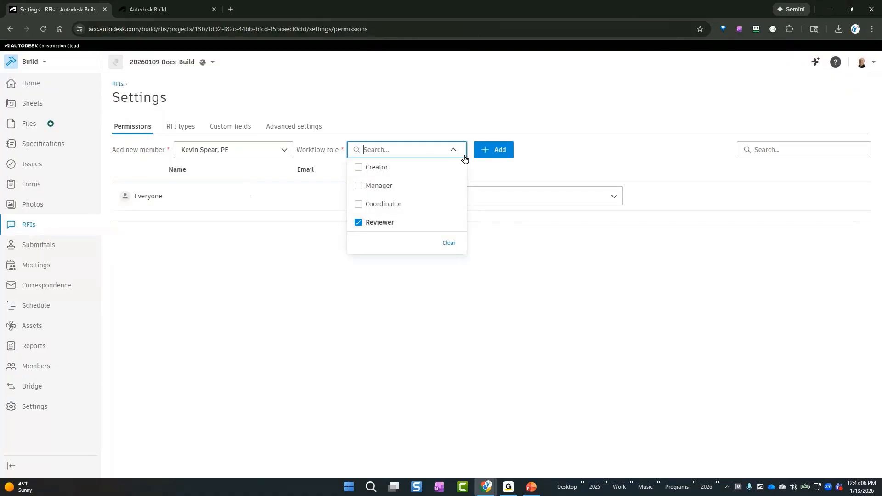
left_click(494, 149)
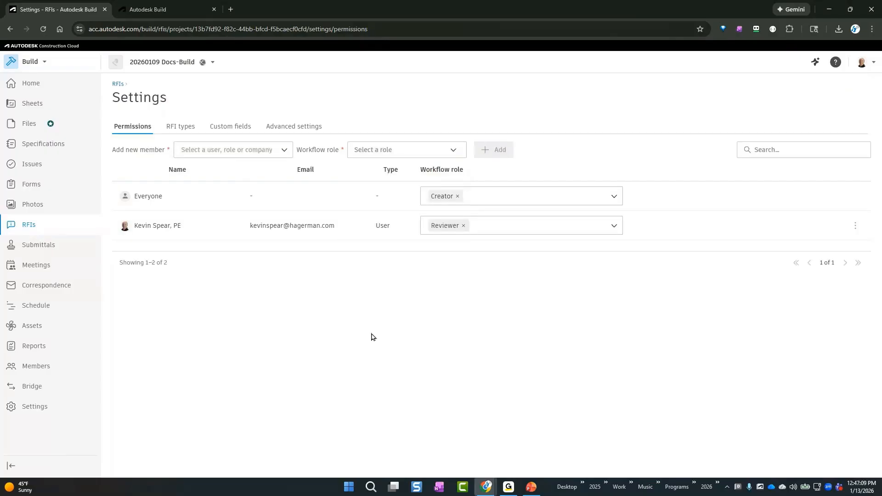
Review the RFI types and the available custom field types in the RFI settings without creating a field
left_click(178, 132)
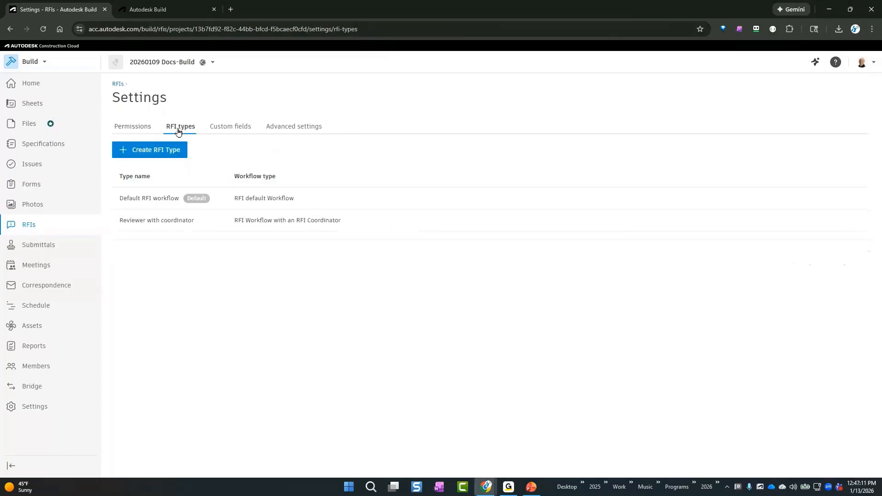
left_click(246, 126)
left_click(181, 149)
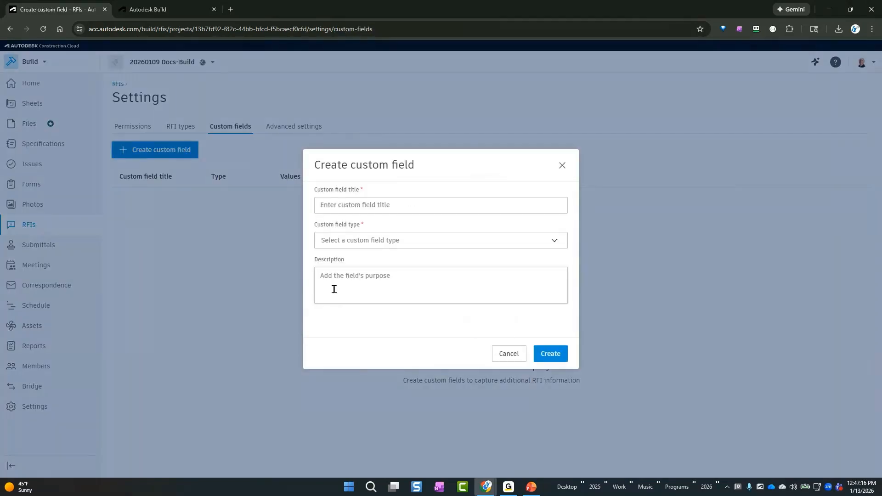
left_click(406, 239)
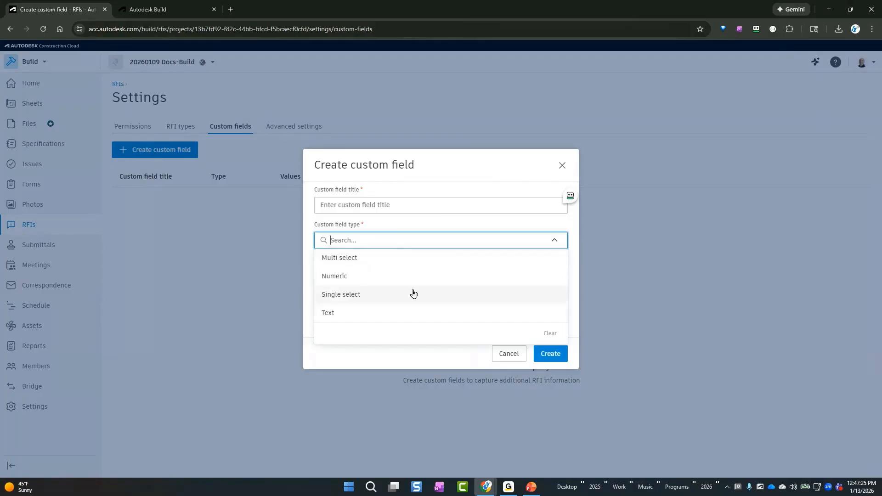
key("Escape")
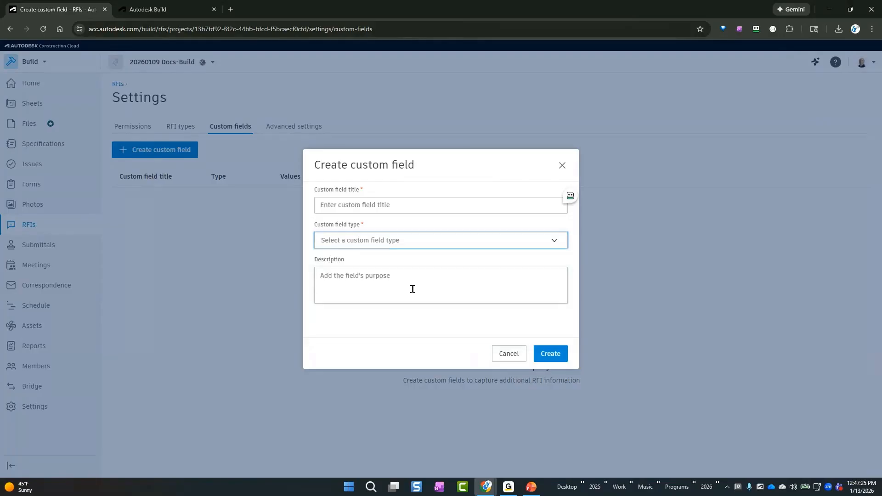
left_click(563, 166)
Turn off Closed RFI visibility in the advanced RFI settings and return to the RFI list
left_click_drag(311, 127, 411, 149)
left_click(412, 149)
left_click(314, 128)
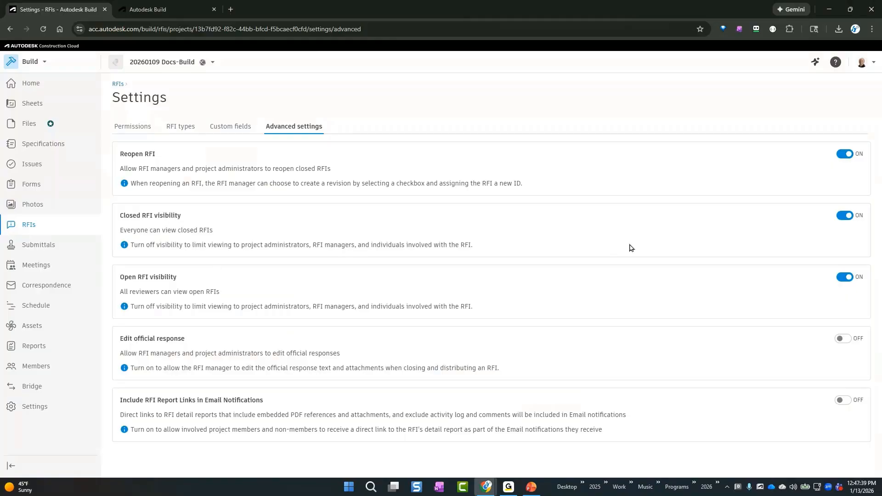
left_click(845, 216)
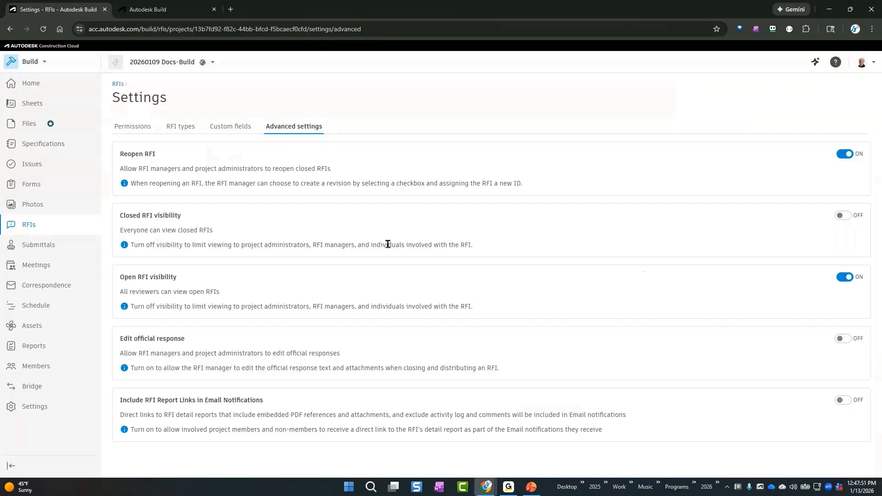
left_click(25, 229)
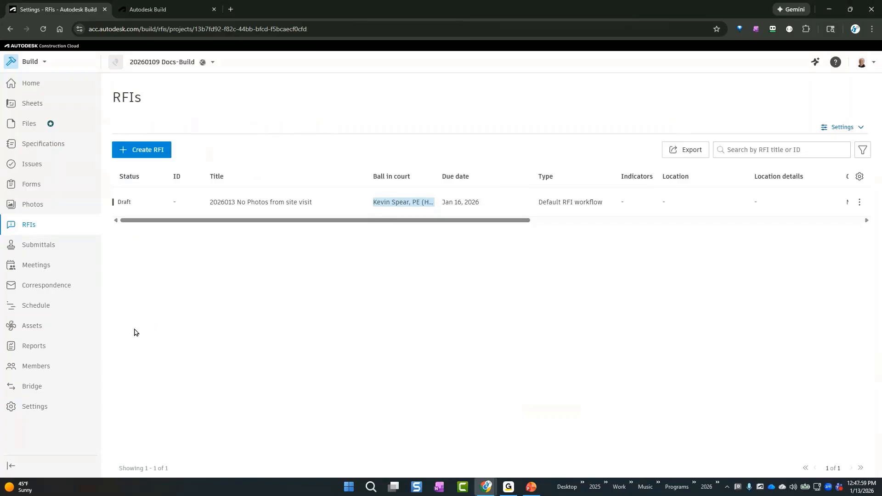
Add the listed Hagerman & Co project member as a submittal manager in the Submittals permissions
left_click(46, 250)
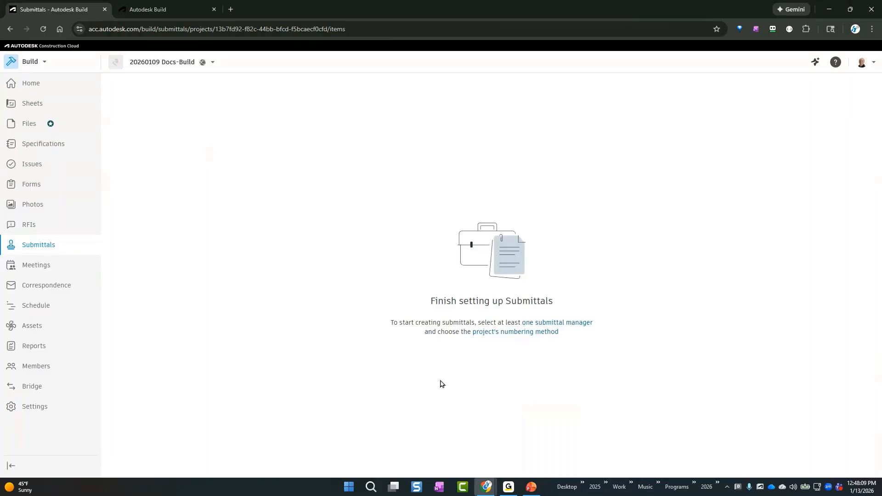
left_click(574, 324)
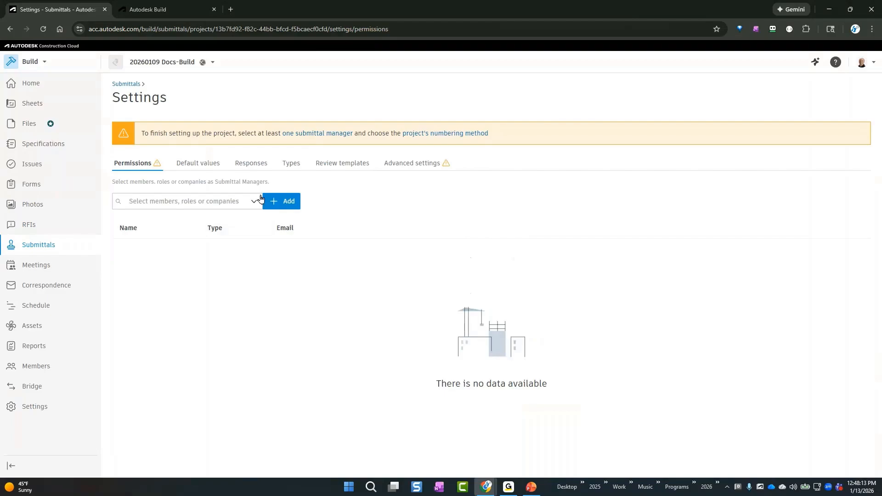
left_click(254, 200)
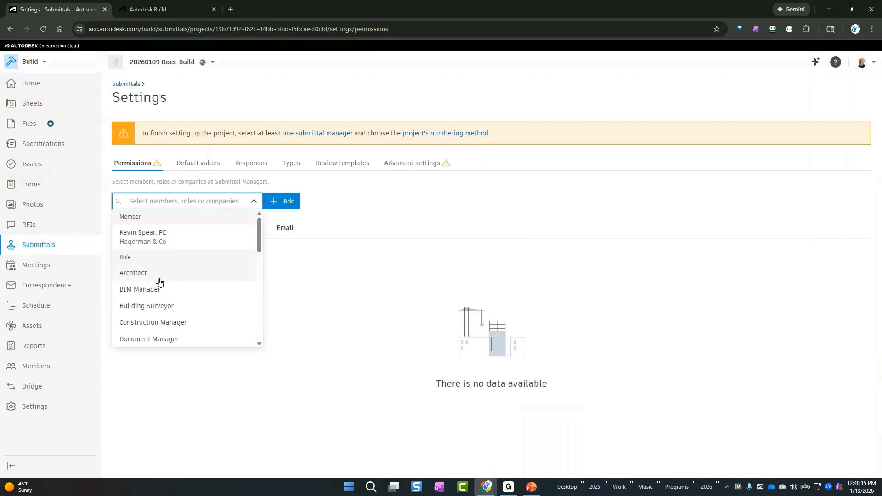
left_click(163, 243)
left_click(287, 202)
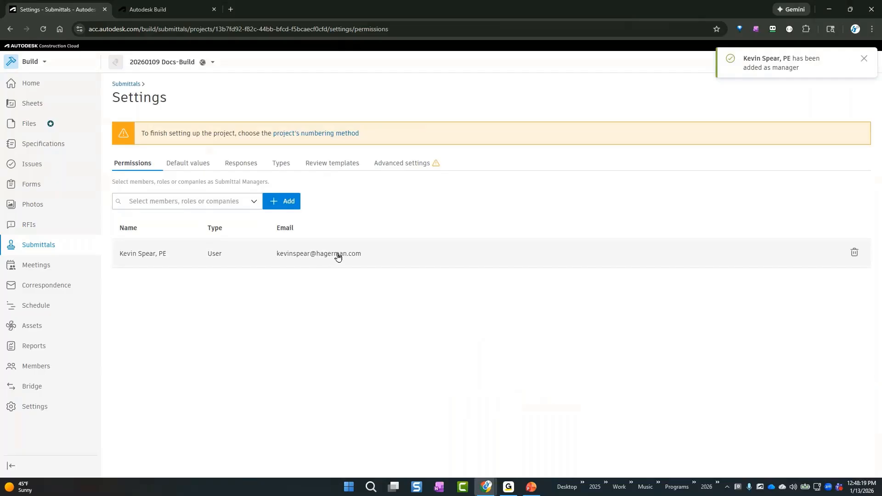
Set the Hagerman & Co member as default submittal manager and the company Hagerman & Co as default watcher
left_click(190, 164)
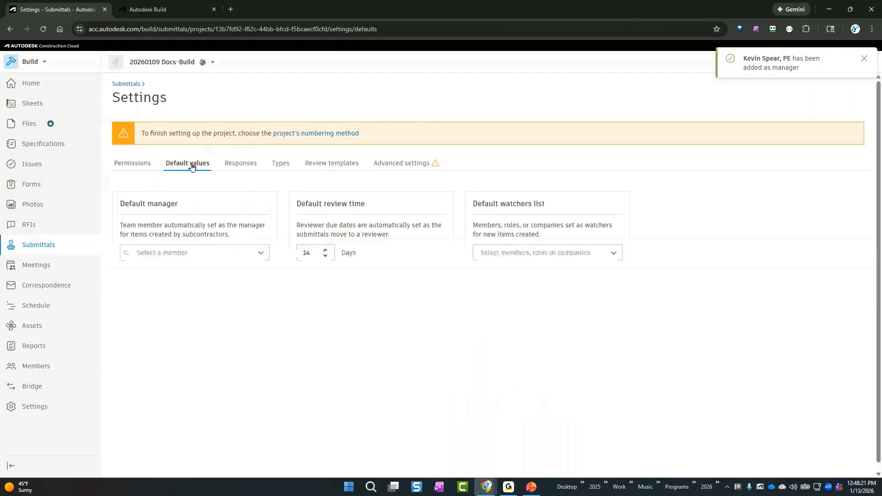
left_click(201, 251)
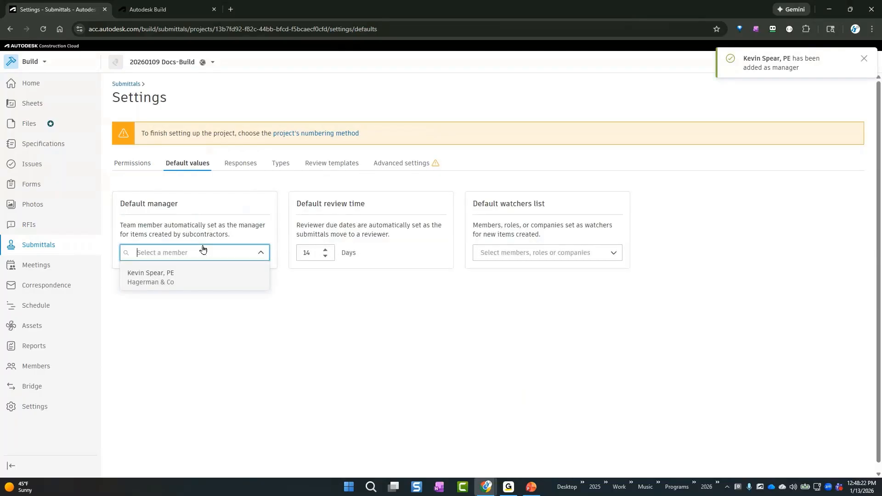
left_click(170, 283)
left_click(541, 253)
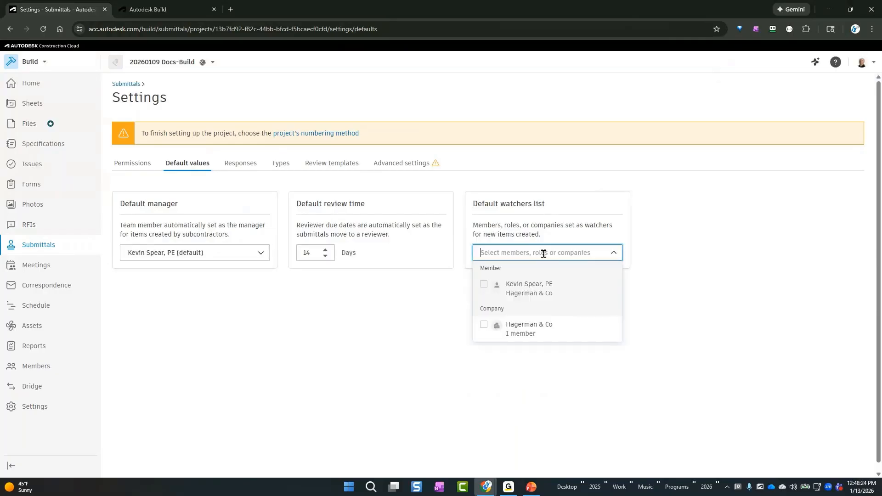
left_click(536, 336)
left_click(419, 353)
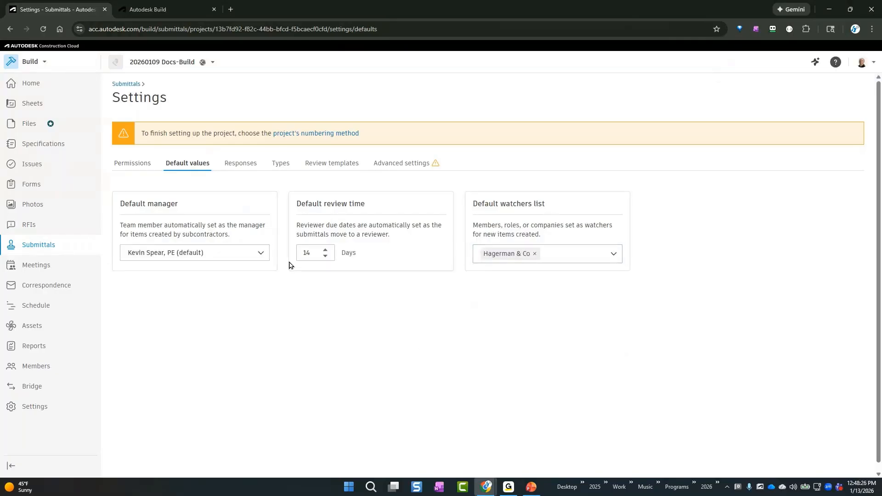
Check the submittal response options and set the project's submittal numbering method to Global numbering
left_click(239, 165)
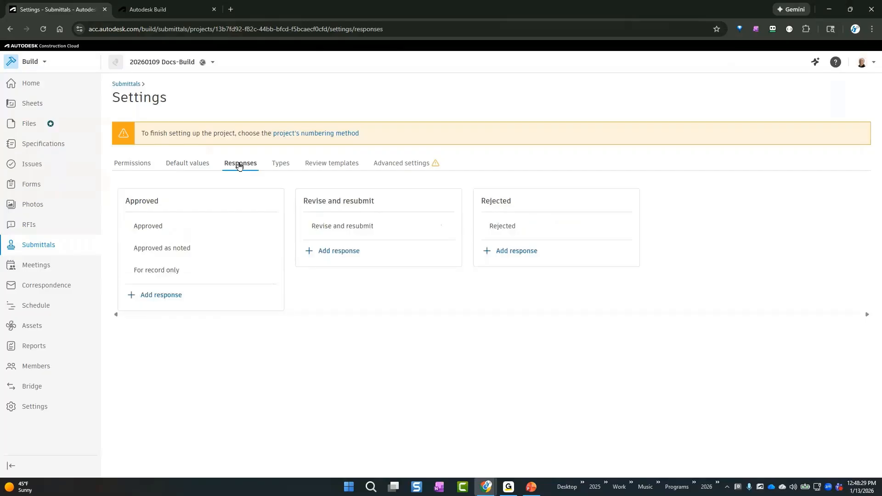
left_click(397, 169)
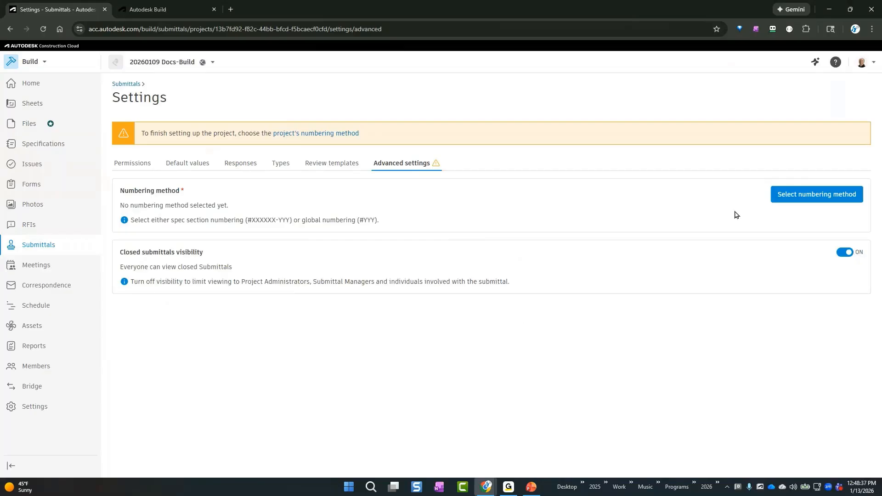
left_click(811, 201)
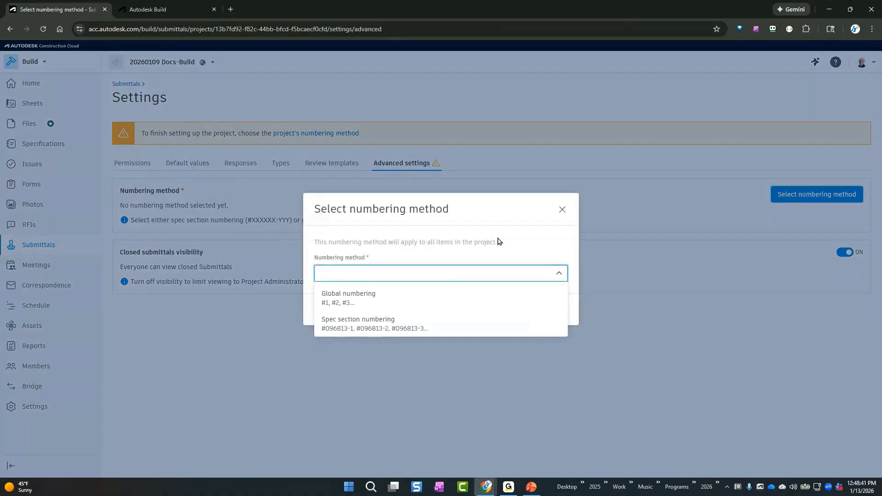
left_click(455, 311)
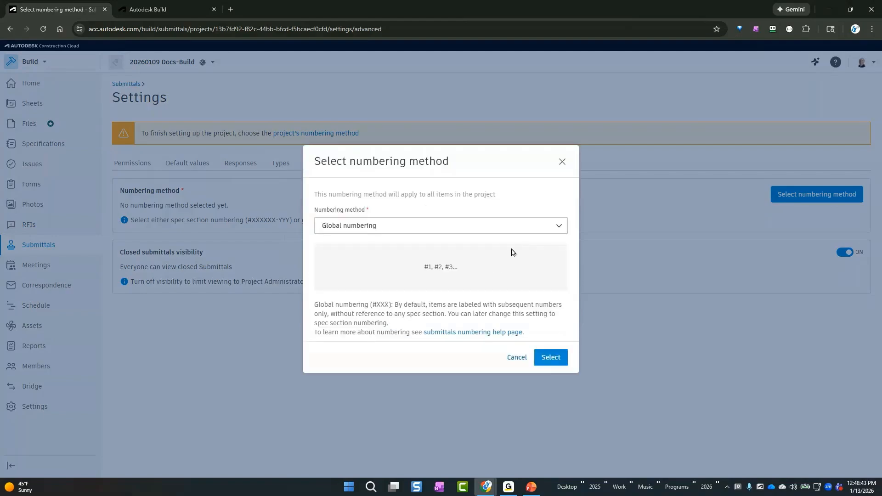
left_click(551, 359)
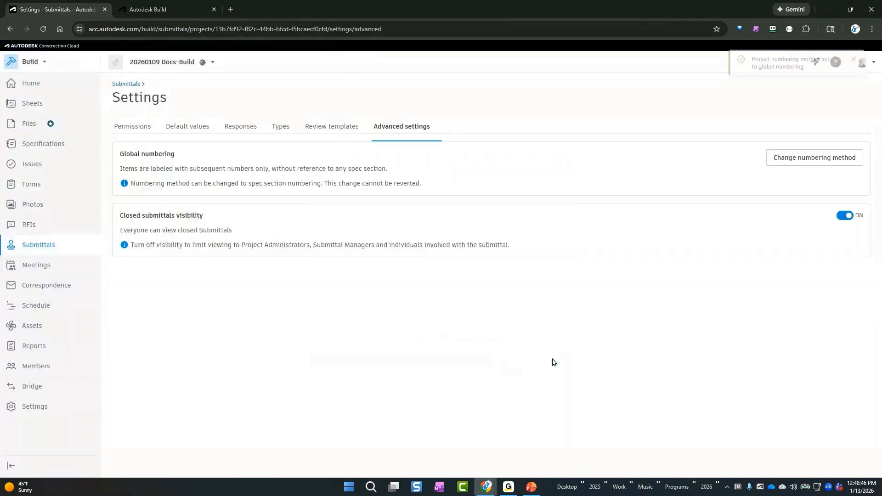
Start a new submittal item and begin a new spec section for it with the number 99001
left_click(134, 84)
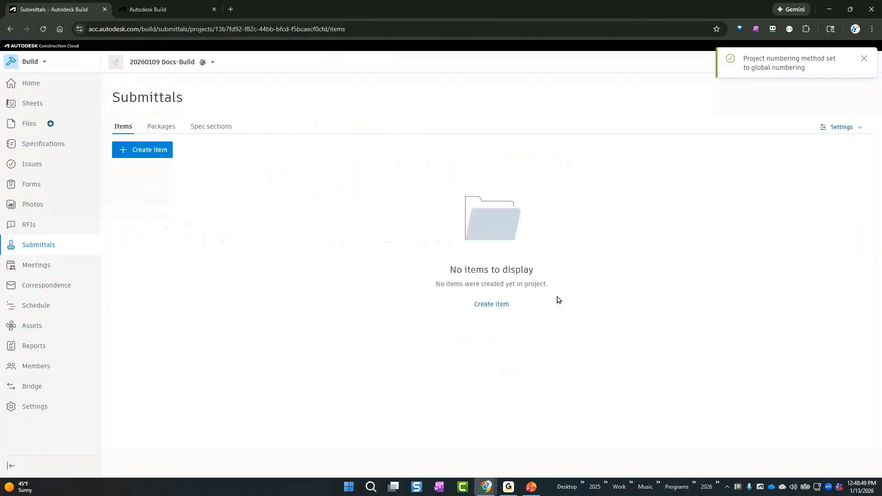
left_click(501, 305)
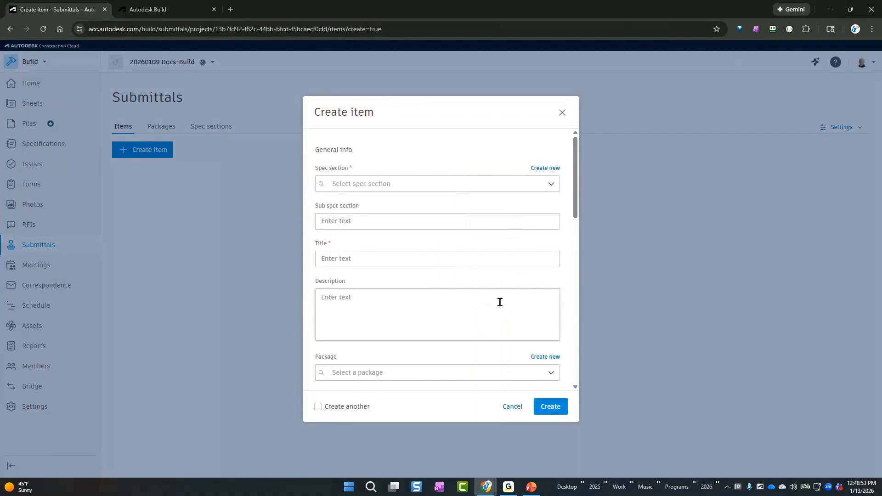
left_click(551, 186)
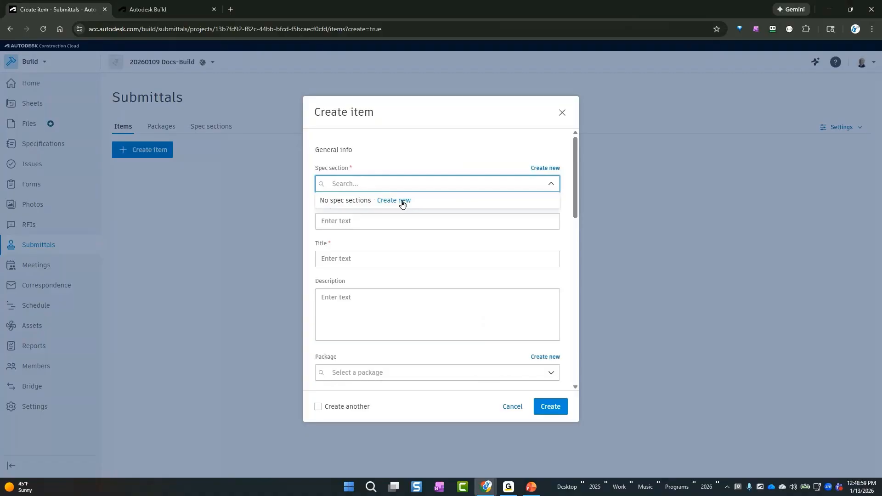
left_click(403, 202)
left_click(361, 175)
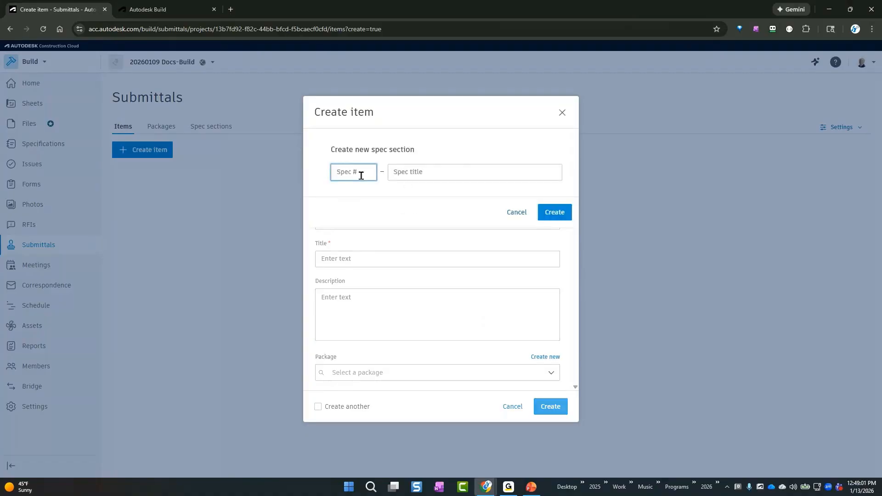
type("99")
key("Tab")
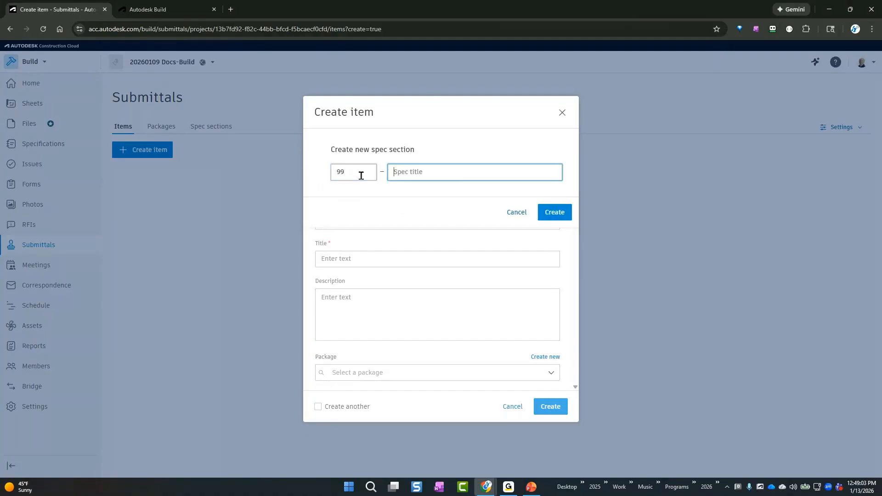
key("shift+Tab")
left_click(361, 175)
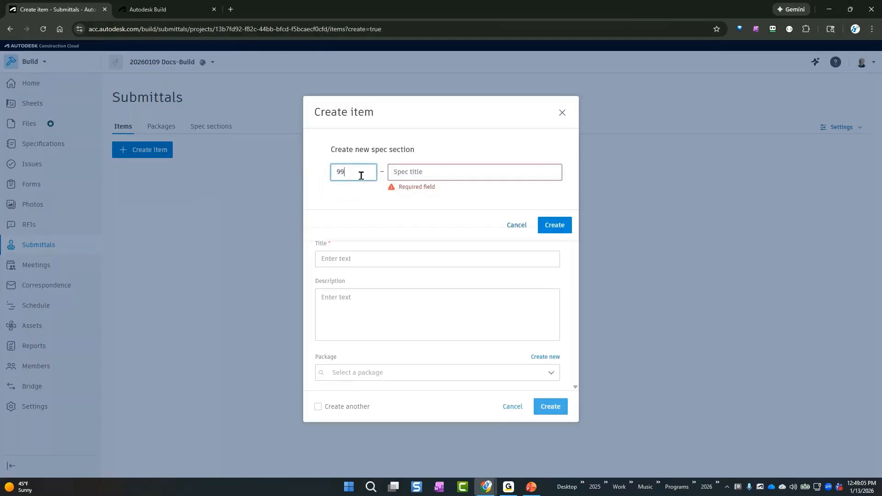
type("001")
key("Tab")
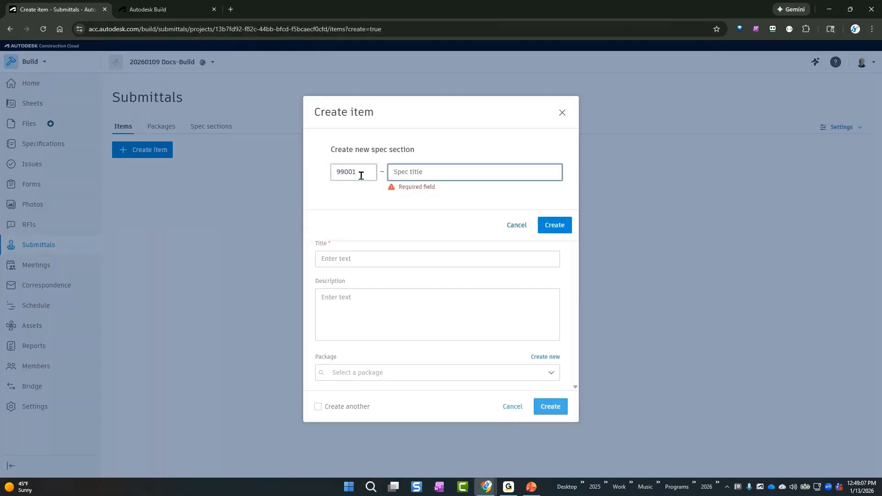
Title the new spec section "General site cleanup procedures" and create it
type("Genera")
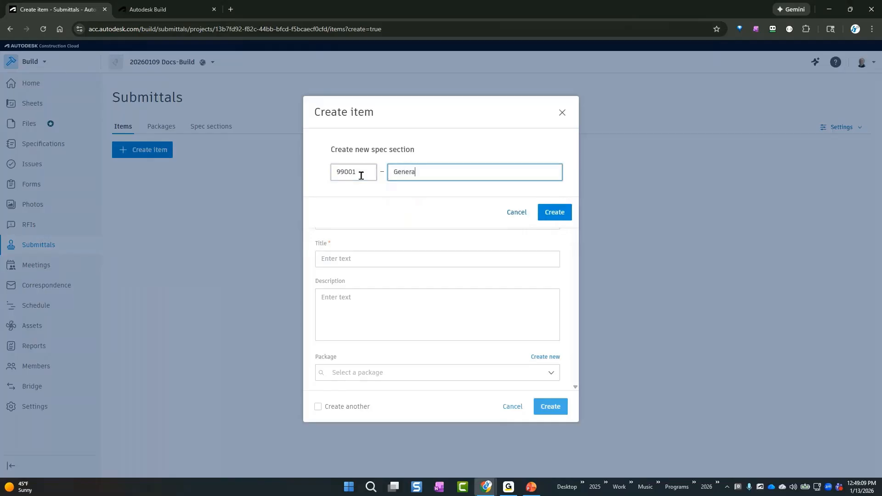
type("l site cleanup")
key("Tab")
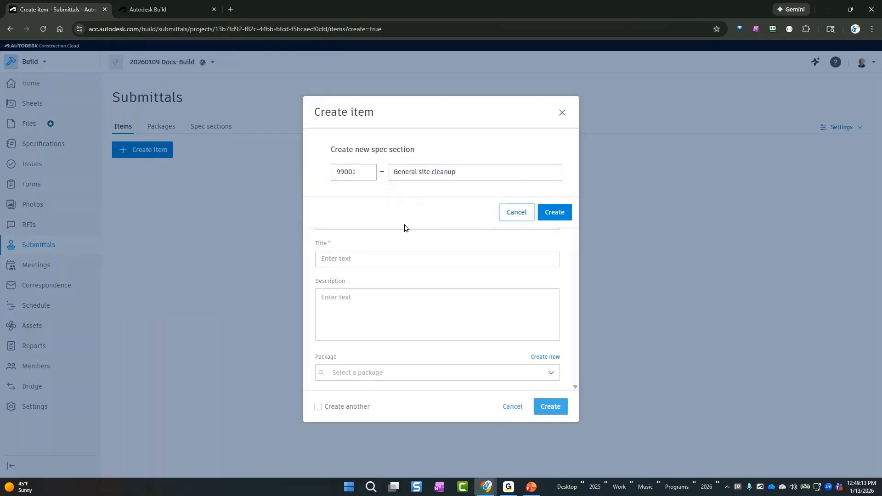
left_click(514, 175)
type("p")
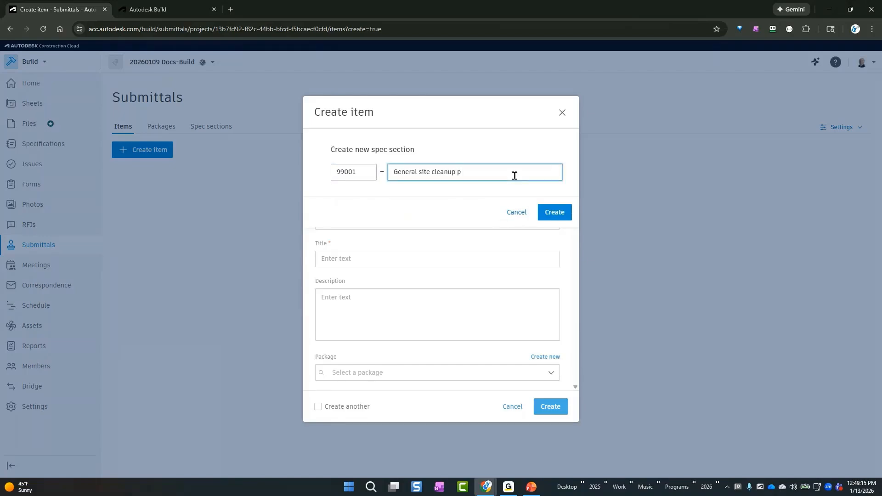
type("rocedures")
left_click(551, 214)
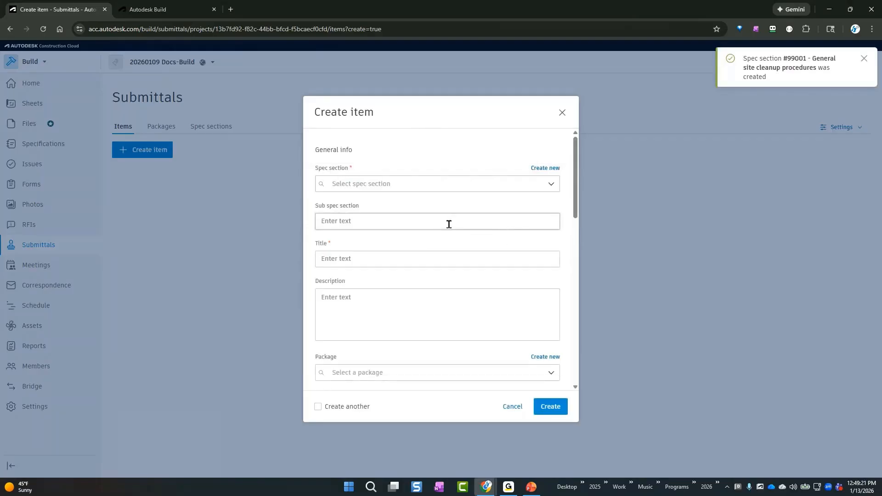
Enter "hazardous material check for cleanup" as the submittal item's title
left_click(422, 258)
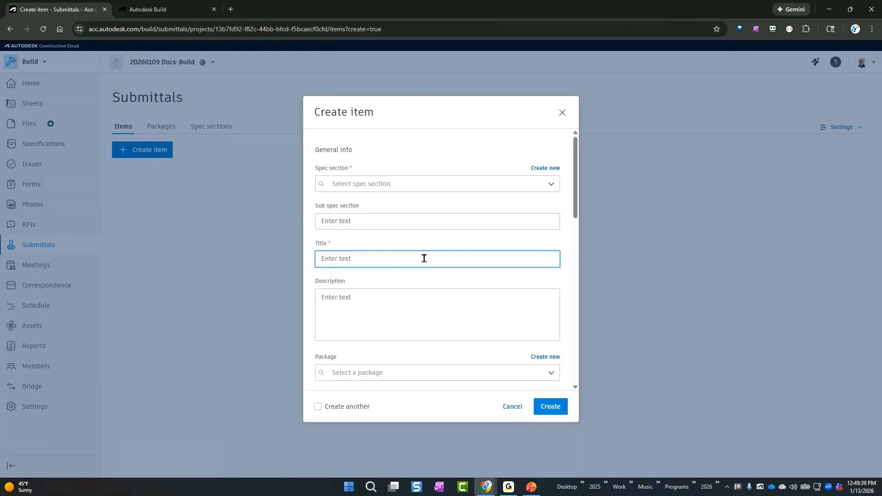
type("hazardous me")
key("BackSpace")
type("art")
type("terial check for cleanu")
type("p")
key("Tab")
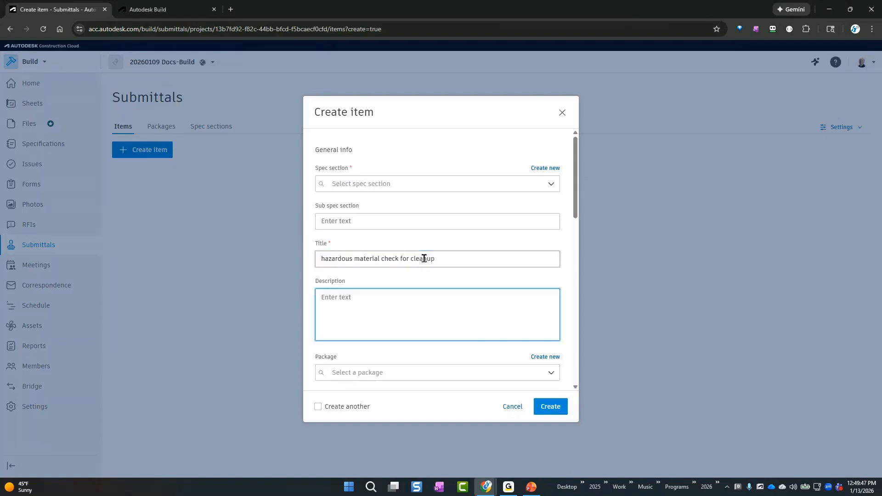
Enter the submittal item's description "review specs of material to see if meets safety requirements."
type("review specs of material to see i")
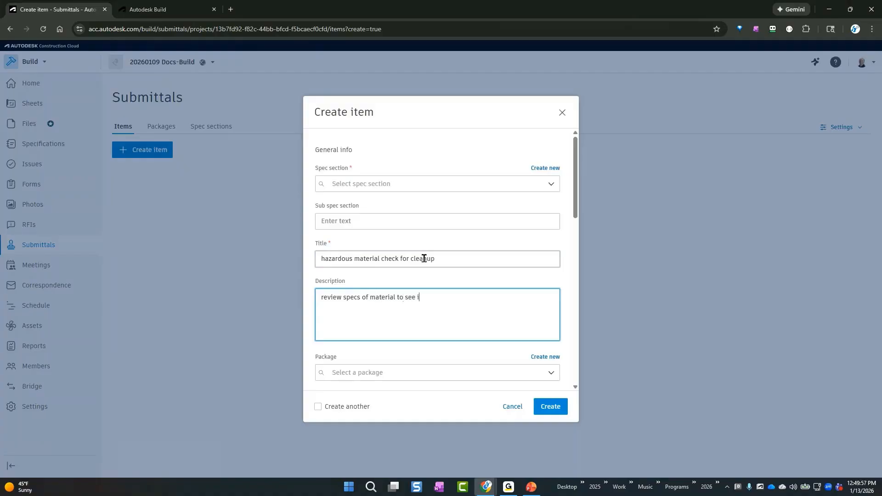
type("f meets safte")
type("ry")
key("BackSpace")
key("BackSpace")
type("ty requirements.")
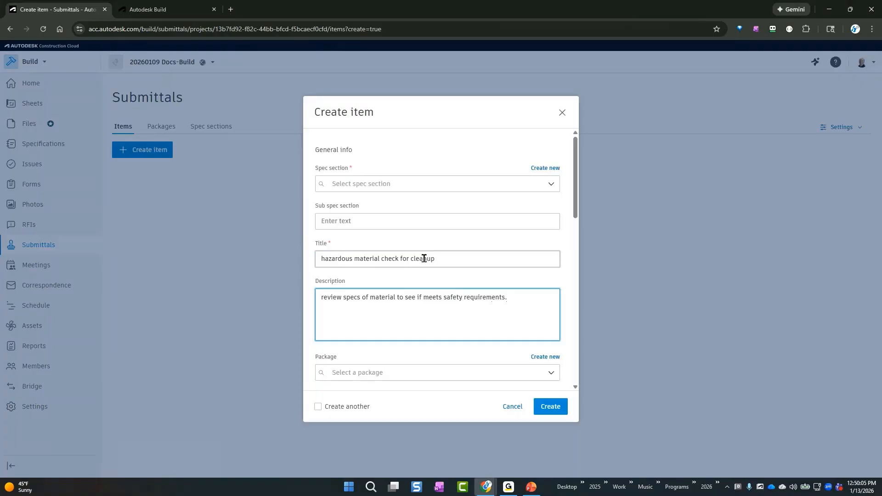
Set the submittal item's type to Product Data and its priority to High
scroll(432, 331, "down", 2)
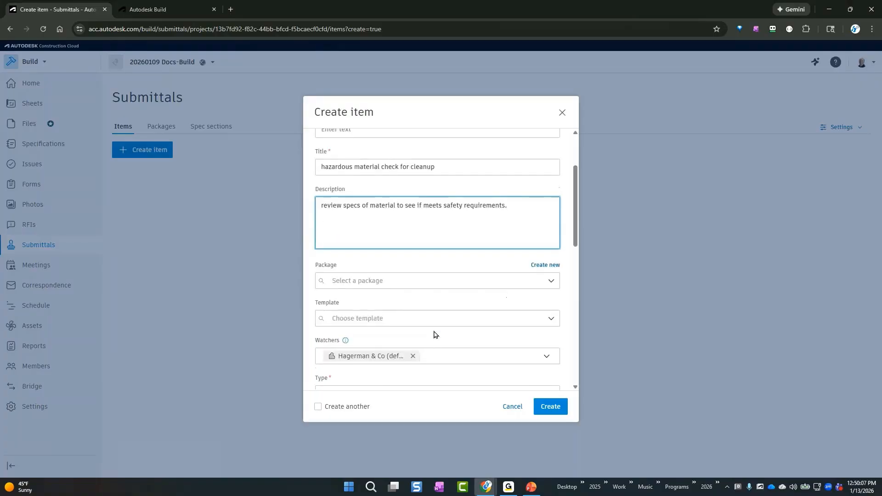
scroll(516, 321, "down", 3)
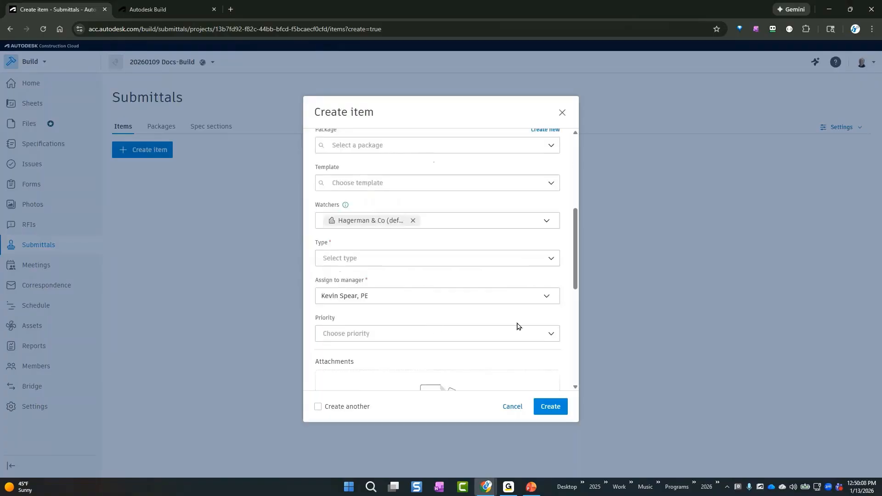
left_click(479, 253)
scroll(480, 297, "down", 2)
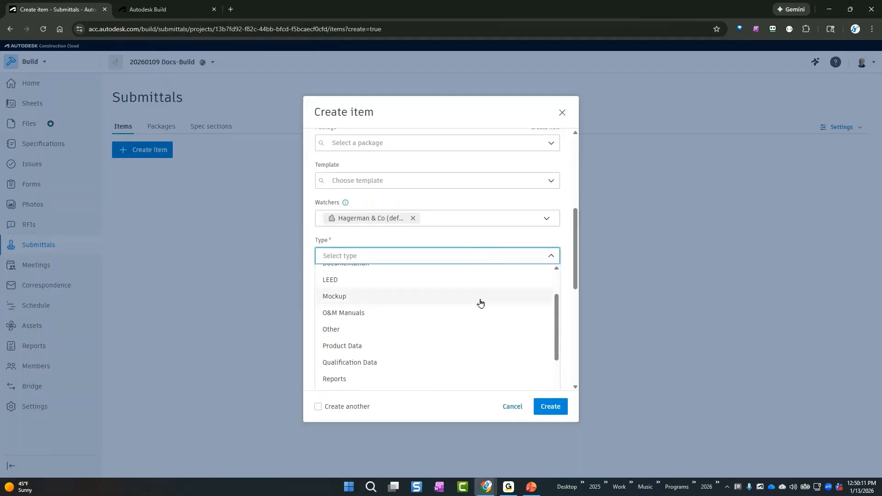
scroll(479, 302, "down", 1)
scroll(455, 315, "down", 4)
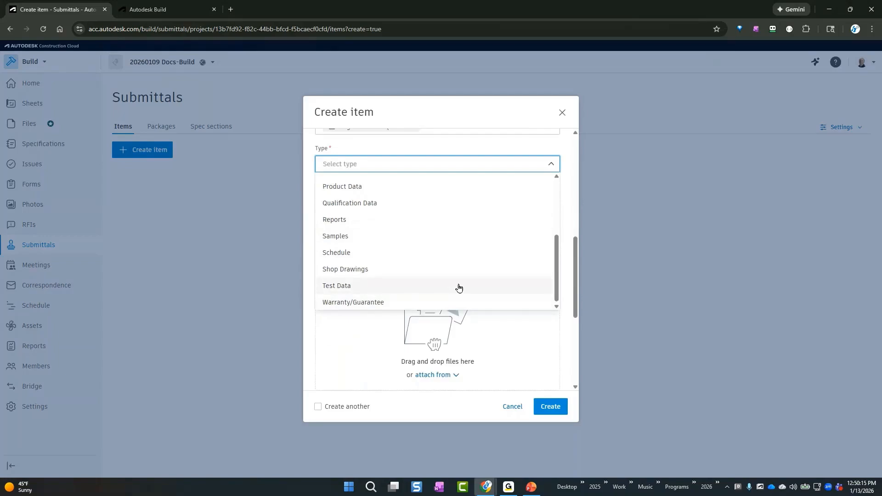
scroll(420, 242, "up", 1)
left_click(417, 236)
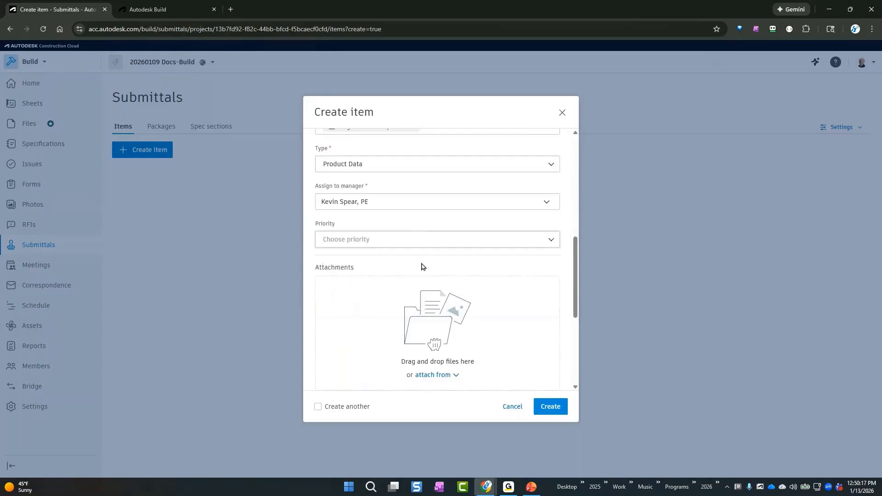
left_click(478, 241)
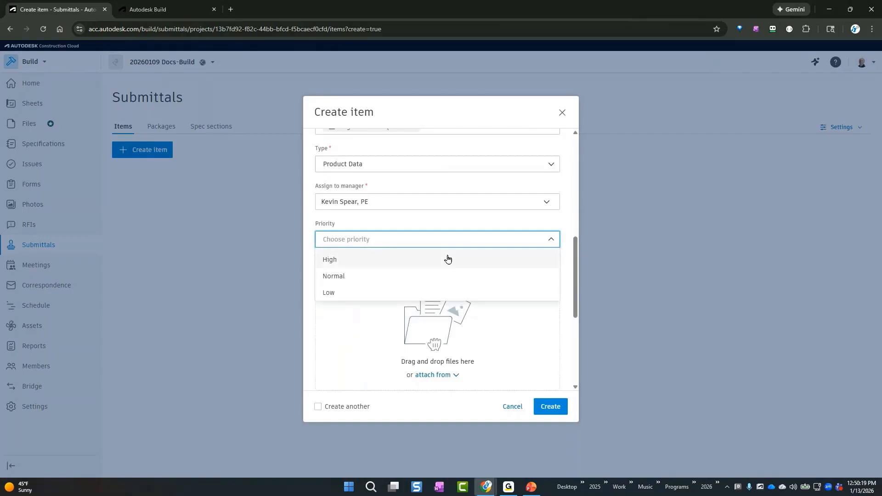
left_click(448, 258)
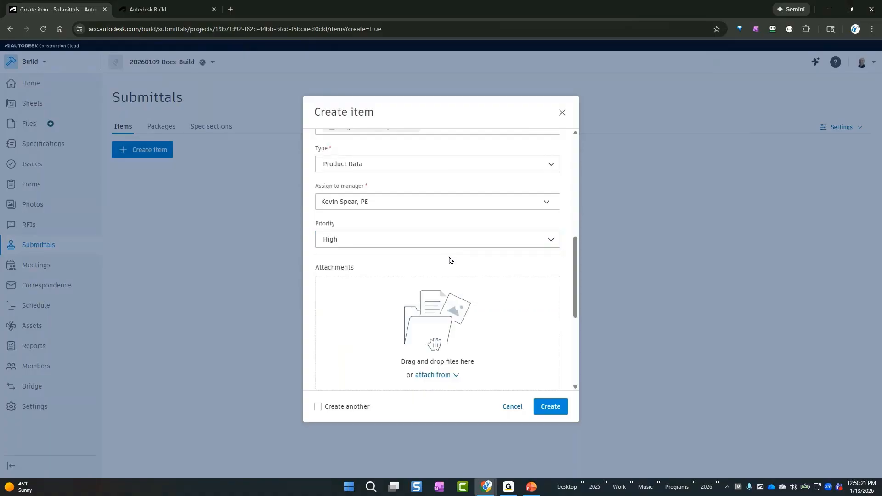
Set the item's required and required approval dates to 1/14/2026 and its required on job site date to 1/16/2026
scroll(455, 272, "down", 3)
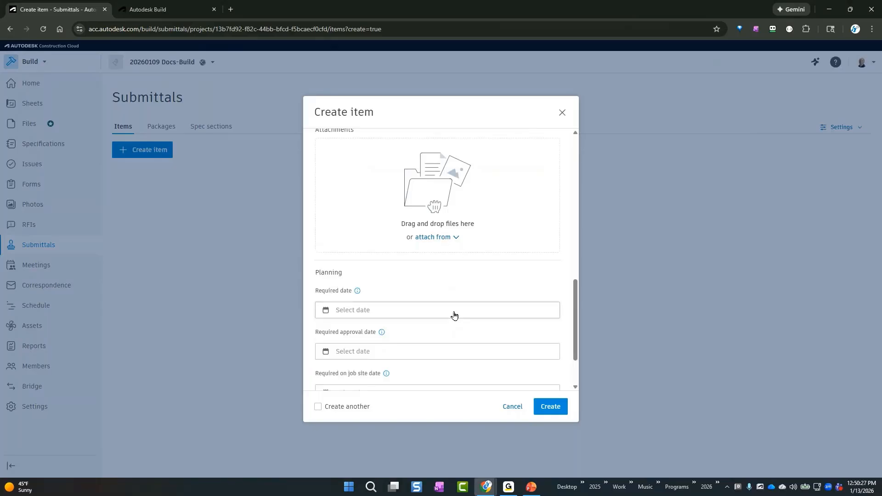
left_click(453, 313)
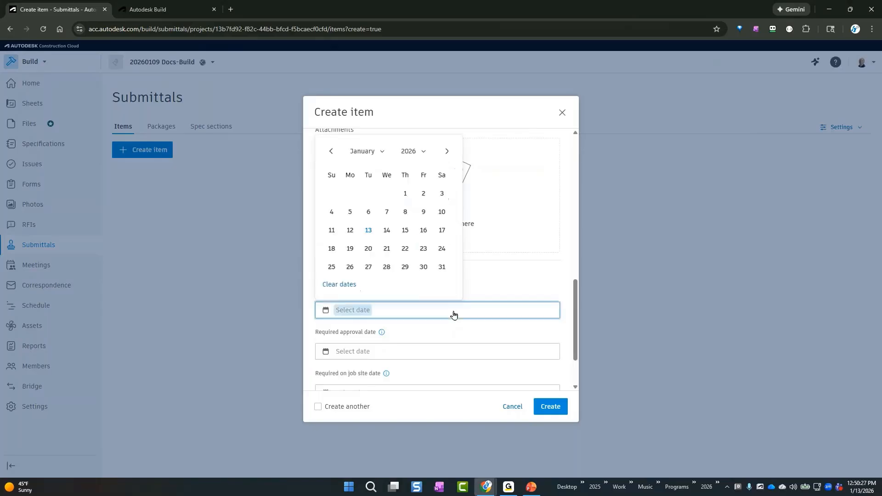
left_click(386, 232)
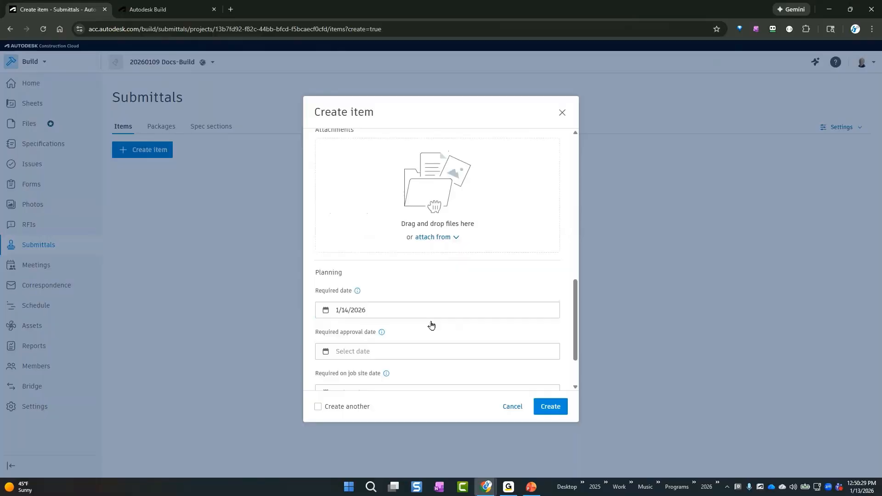
left_click(428, 352)
left_click(389, 272)
scroll(537, 317, "down", 1)
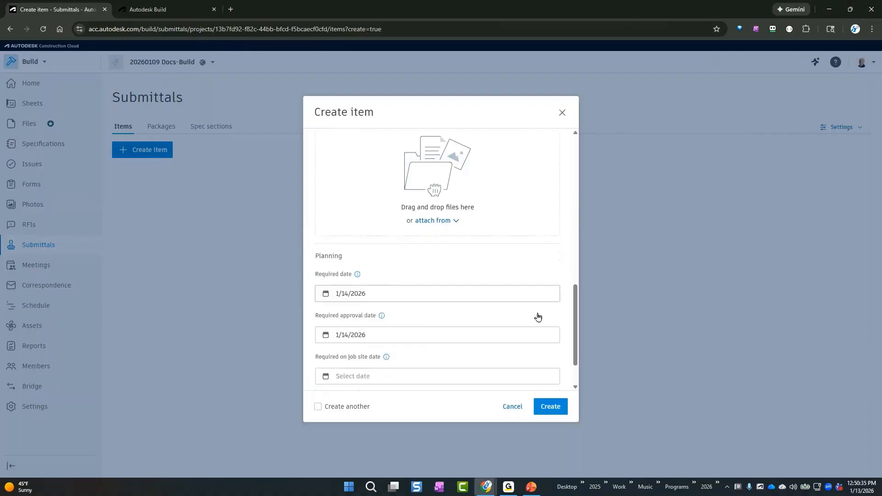
scroll(537, 317, "down", 3)
left_click(443, 329)
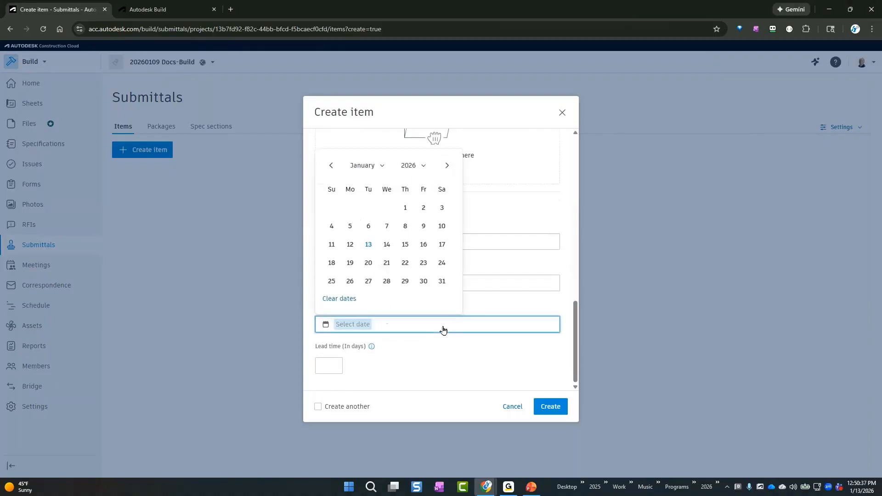
left_click(423, 245)
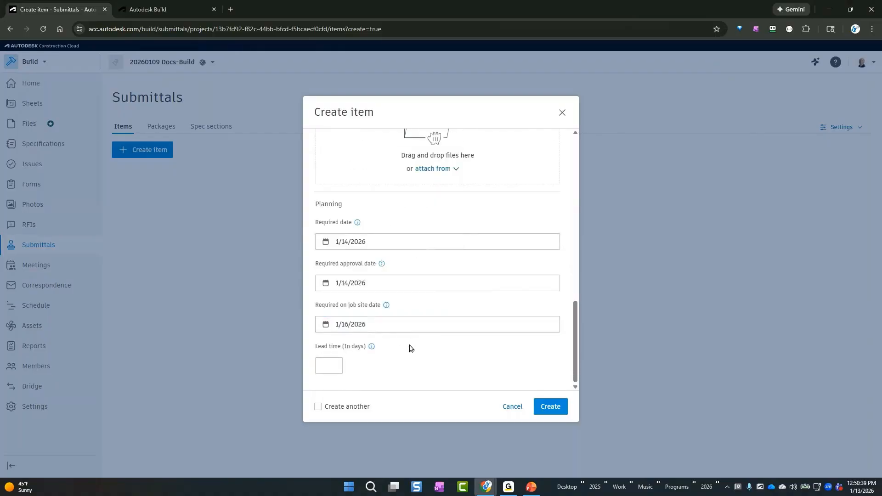
left_click(327, 366)
Assign the spec section 99001 - General site cleanup procedures and try to create the submittal item
left_click(553, 412)
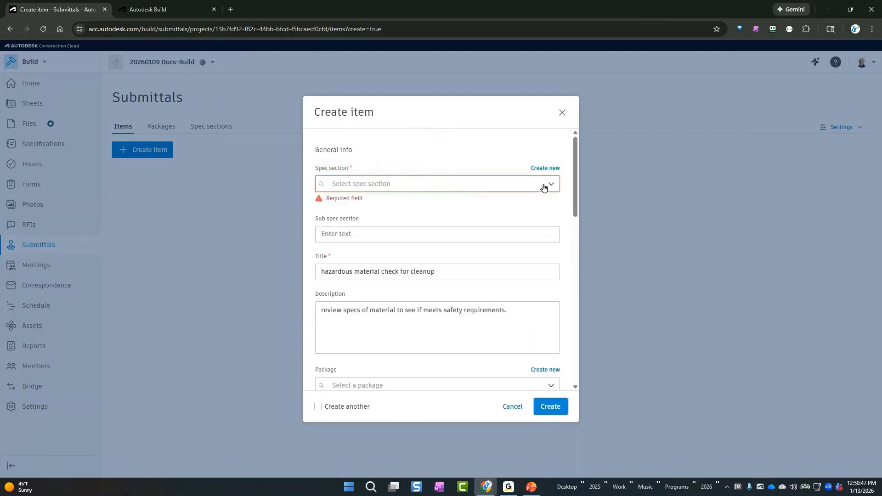
left_click(546, 186)
left_click(425, 205)
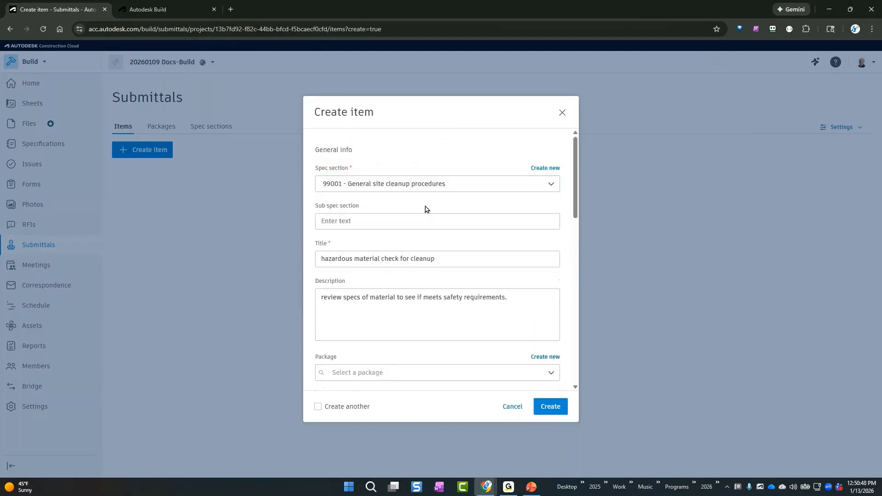
left_click(558, 408)
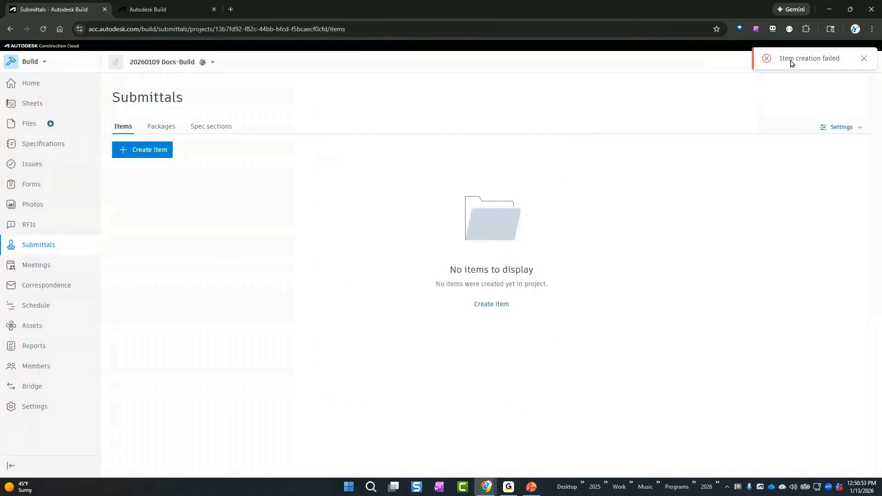
left_click(865, 59)
left_click(144, 154)
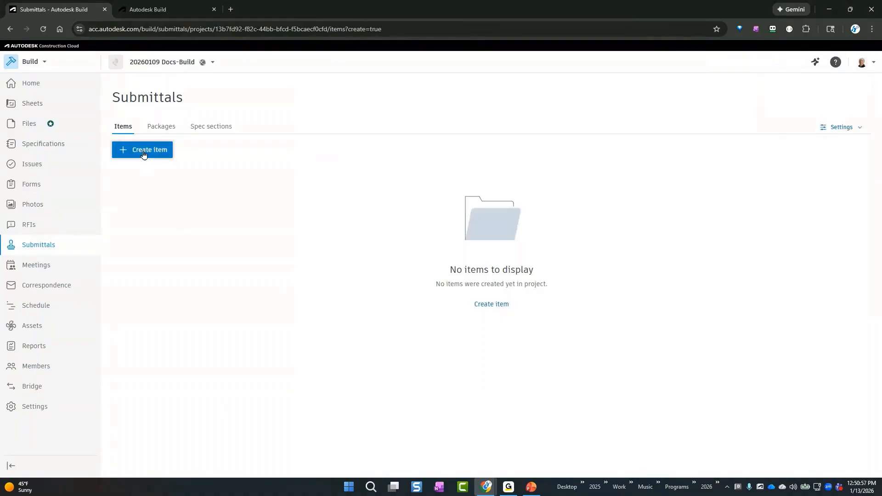
scroll(435, 331, "down", 8)
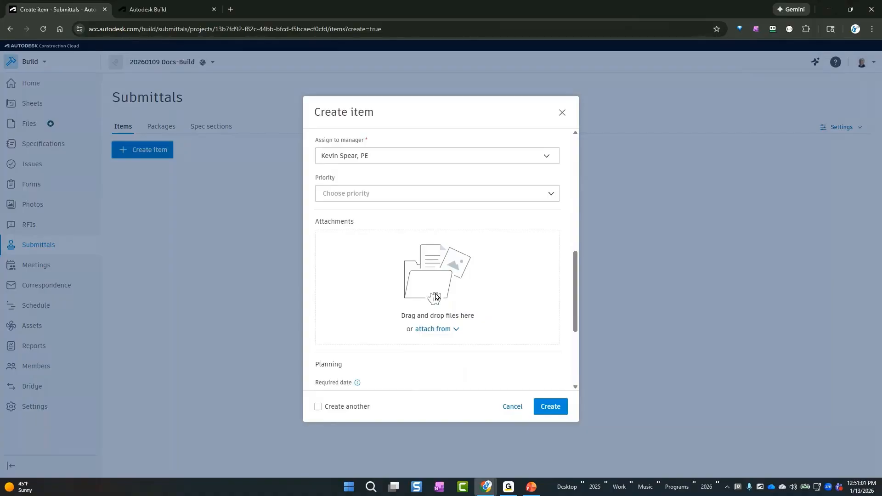
left_click(505, 410)
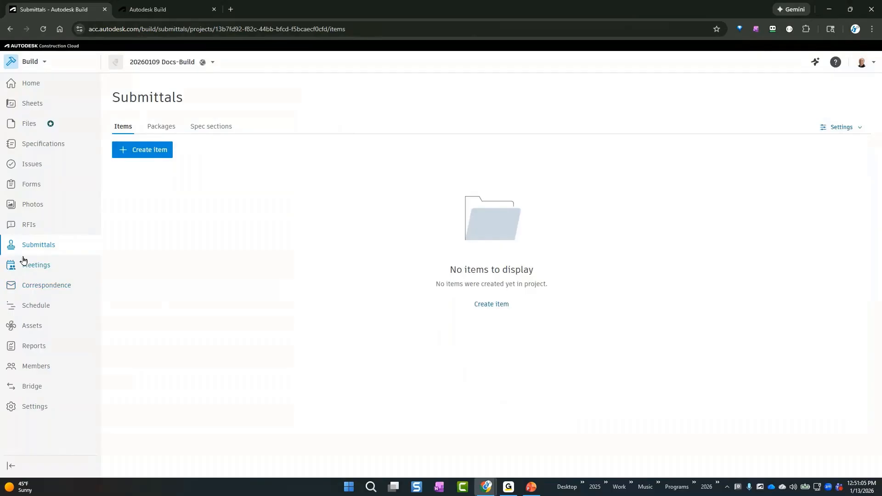
Create a new meeting without a template in the Meetings tool and check its available status options
left_click(30, 270)
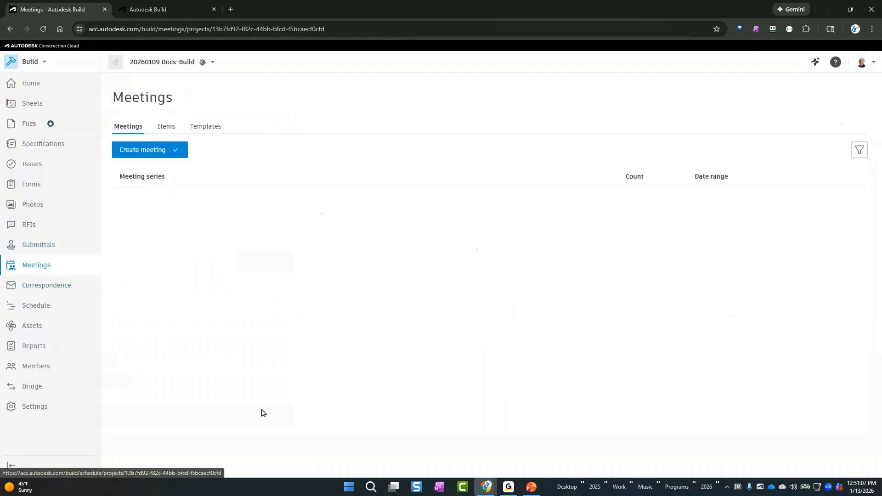
left_click(179, 154)
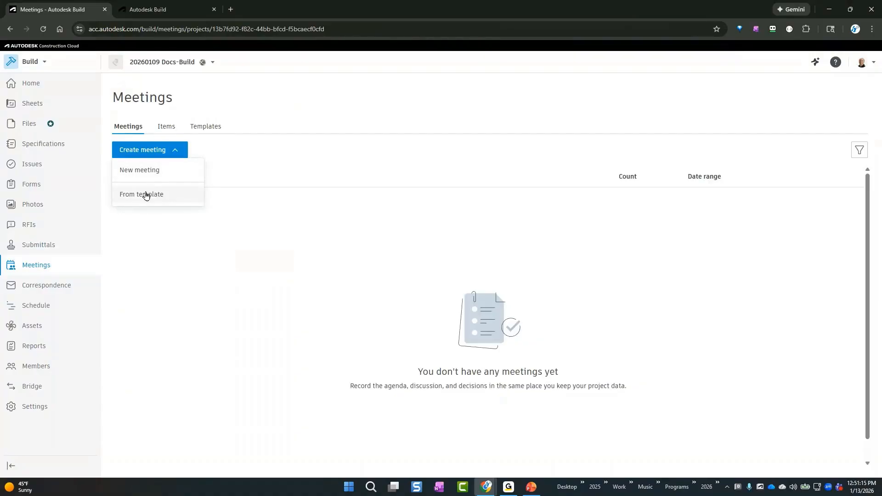
left_click(158, 170)
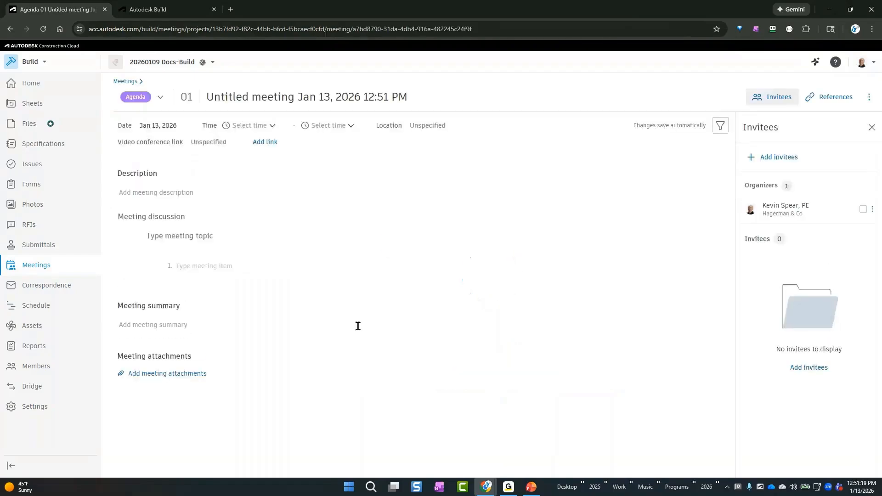
left_click(160, 98)
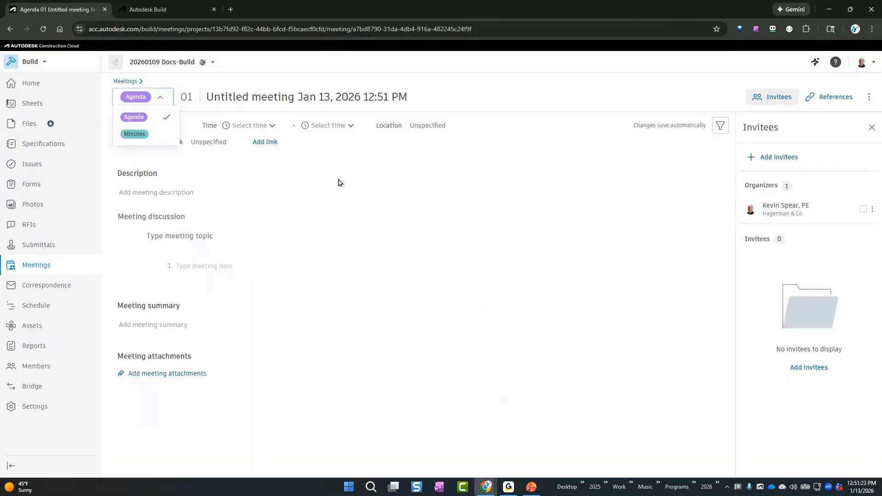
left_click(318, 195)
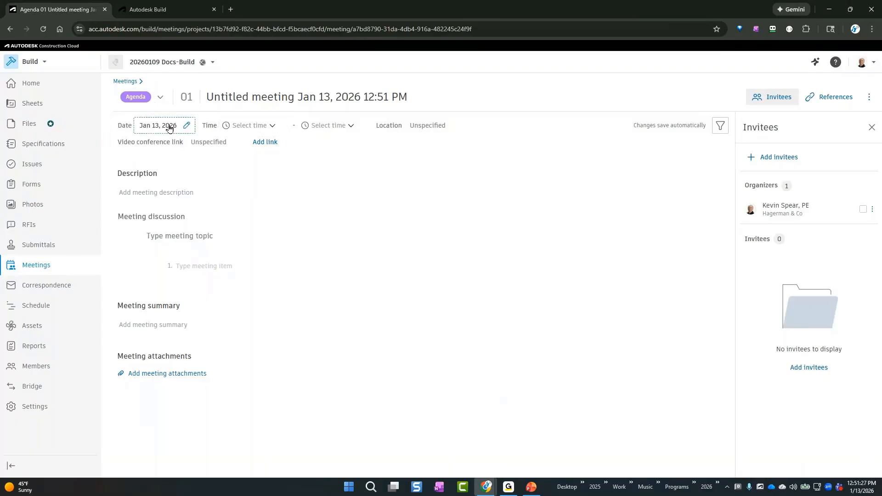
Schedule the meeting for Jan 14, 2026, from 10:00 AM to 10:30 AM
left_click(171, 127)
left_click(210, 230)
left_click(272, 125)
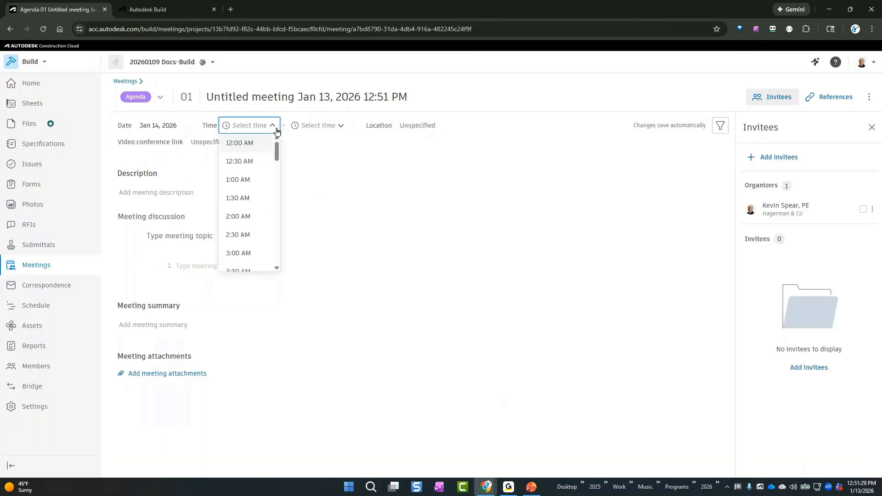
scroll(255, 232, "down", 6)
left_click(252, 235)
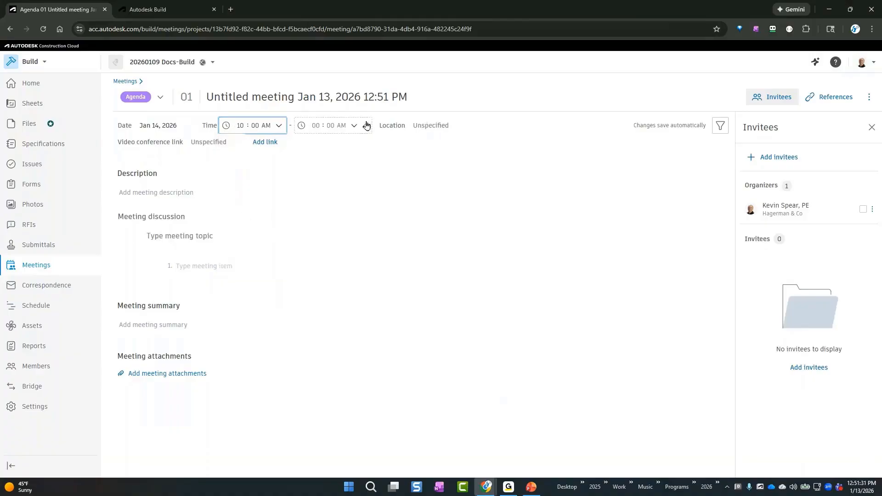
left_click(355, 126)
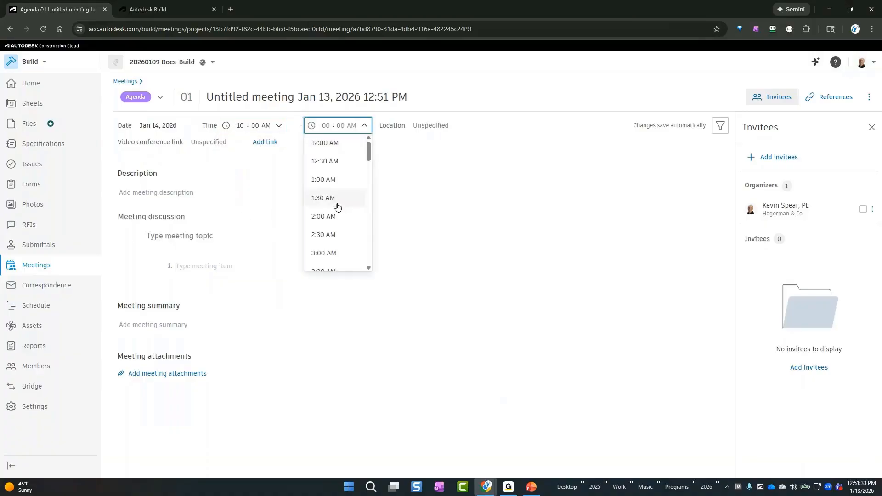
scroll(345, 193, "down", 7)
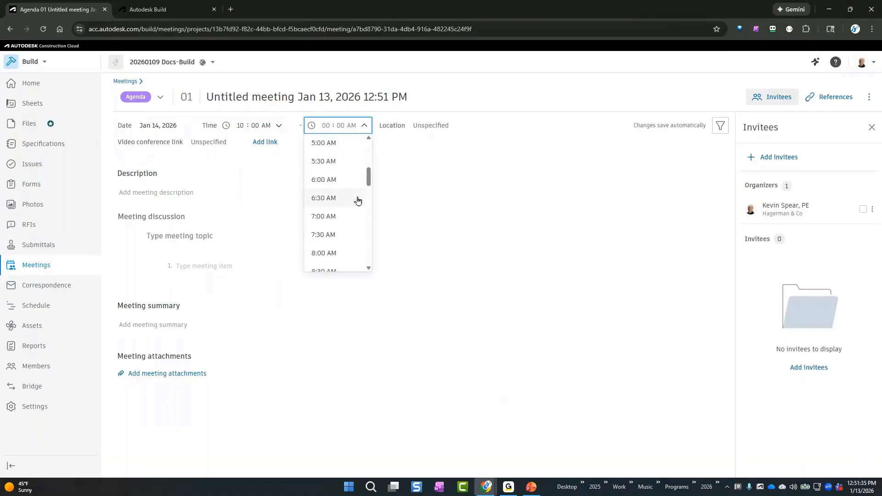
left_click(341, 211)
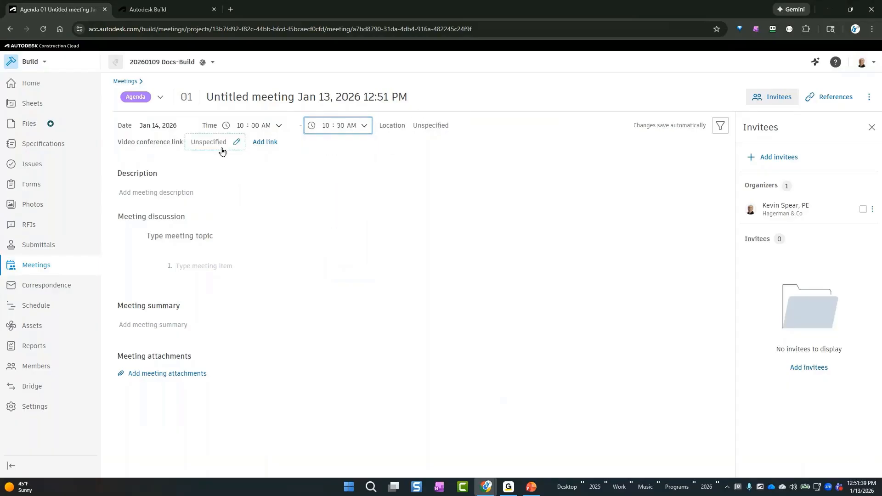
Add a Microsoft Teams video conference link to the meeting and enter the description "reviewing site celanup"
left_click(271, 143)
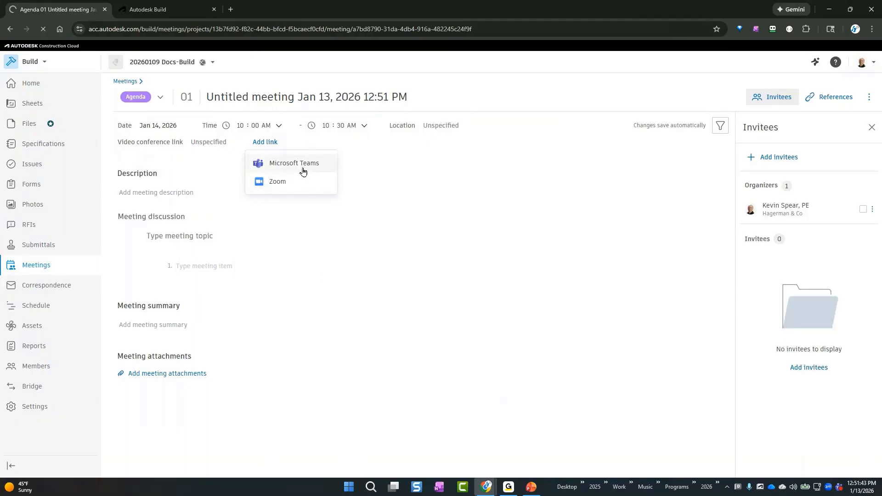
left_click(286, 169)
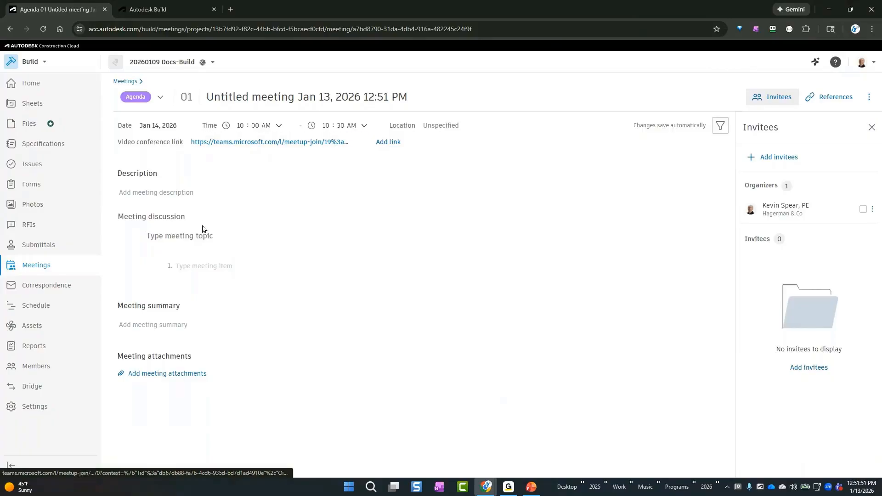
left_click(171, 191)
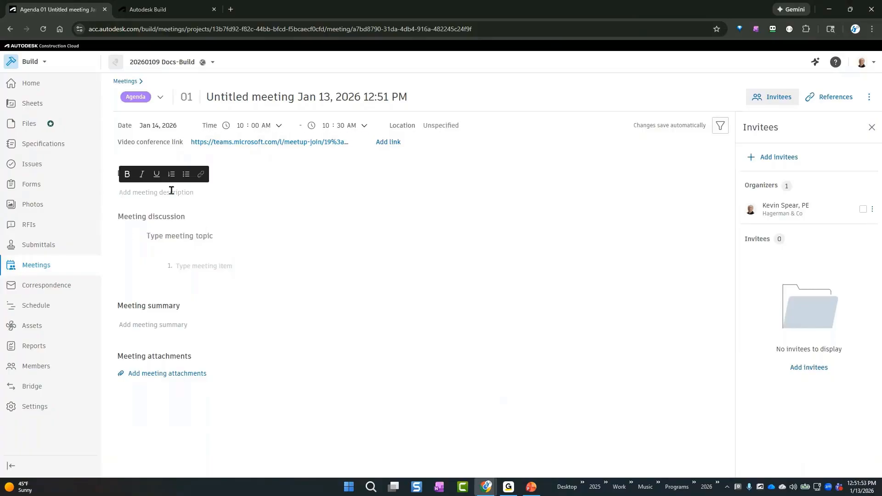
type("reviewing site celanup")
Enter "what materials to use for site cleanup" as the first topic of the meeting discussion
left_click(202, 240)
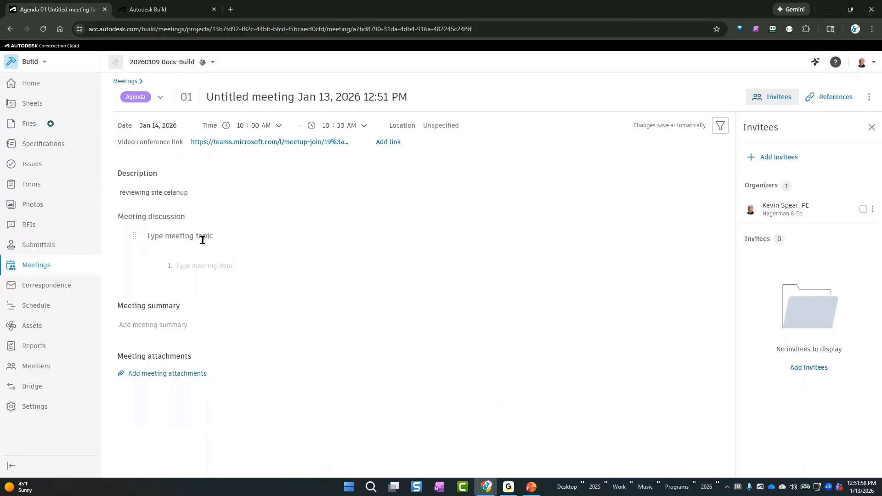
type("what meatier")
key("BackSpace")
key("BackSpace")
key("BackSpace")
type("aterials to use for site cel")
key("BackSpace")
type("leanup")
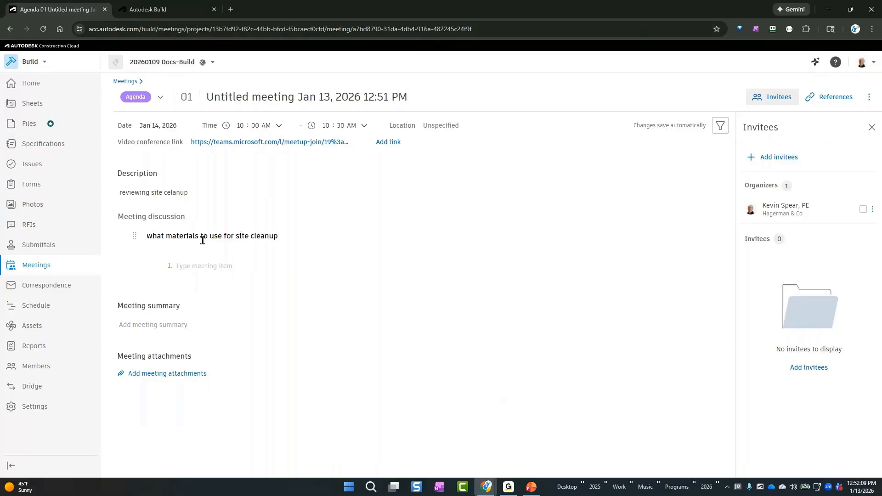
Add "brand x" and "brand y" as separate items under the site cleanup topic and check the first item's status options
left_click(214, 268)
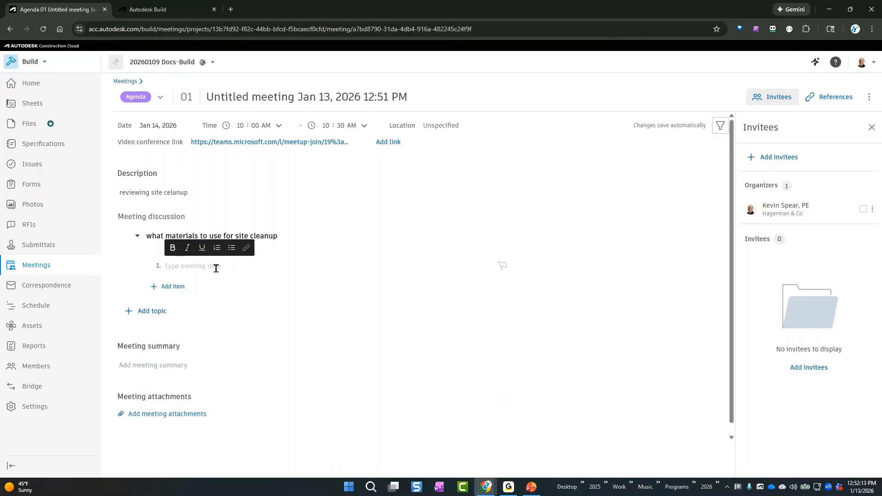
type("brand x")
key("Return")
type("b")
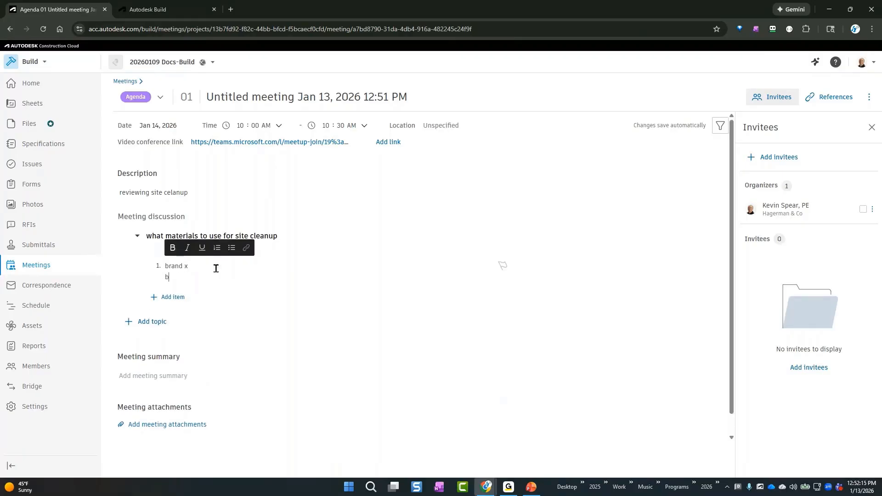
type("rand y")
key("Return")
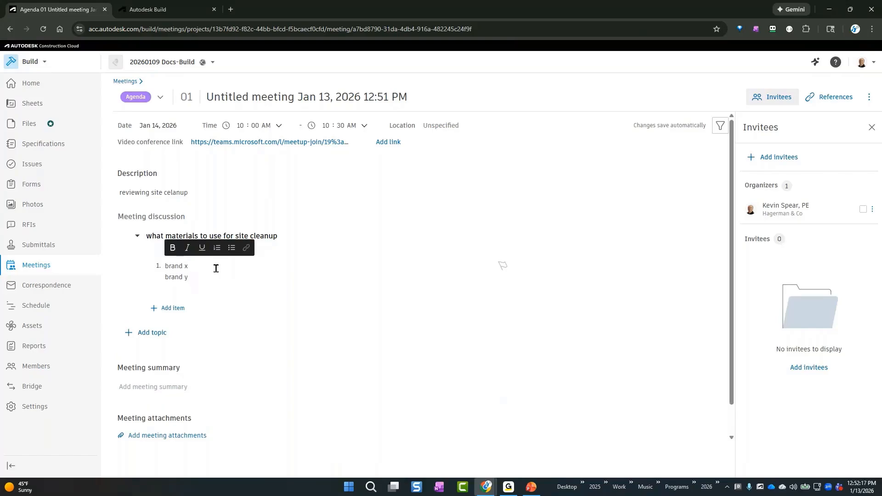
key("BackSpace")
key("BackSpace")
key("BackSpace")
key("BackSpace")
key("BackSpace")
key("BackSpace")
key("BackSpace")
key("BackSpace")
key("BackSpace")
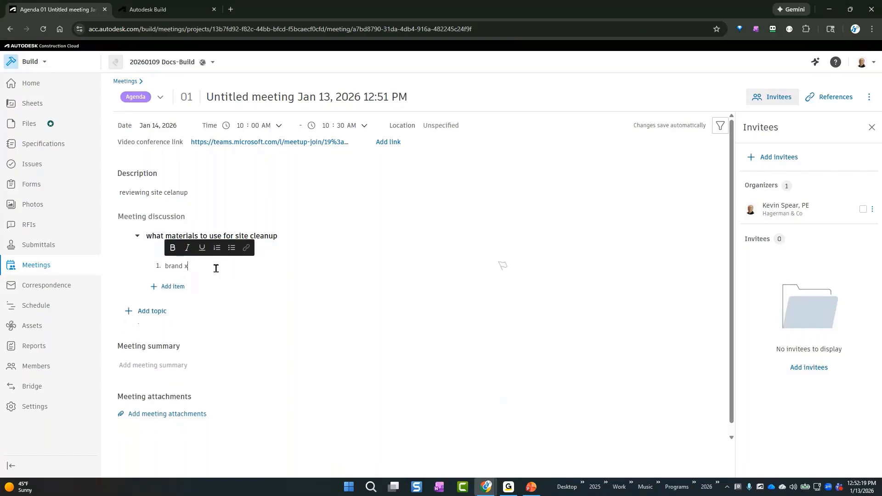
left_click(179, 286)
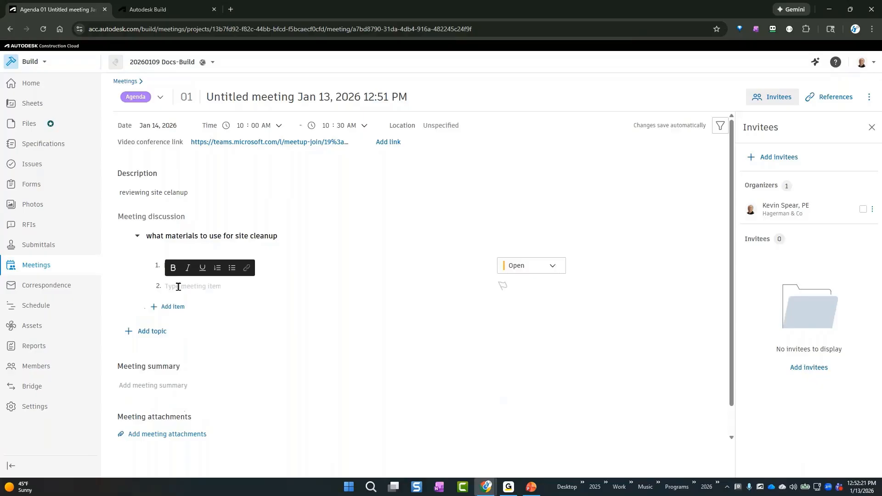
type("brand y")
left_click(550, 266)
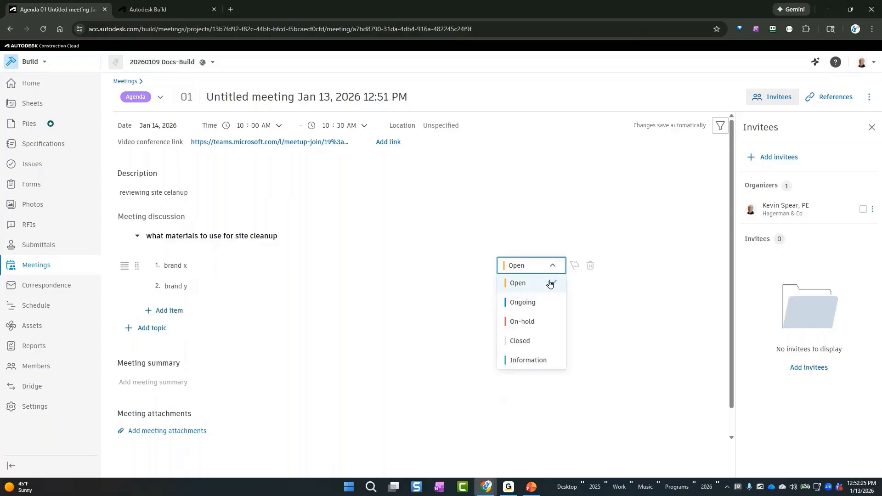
left_click(414, 308)
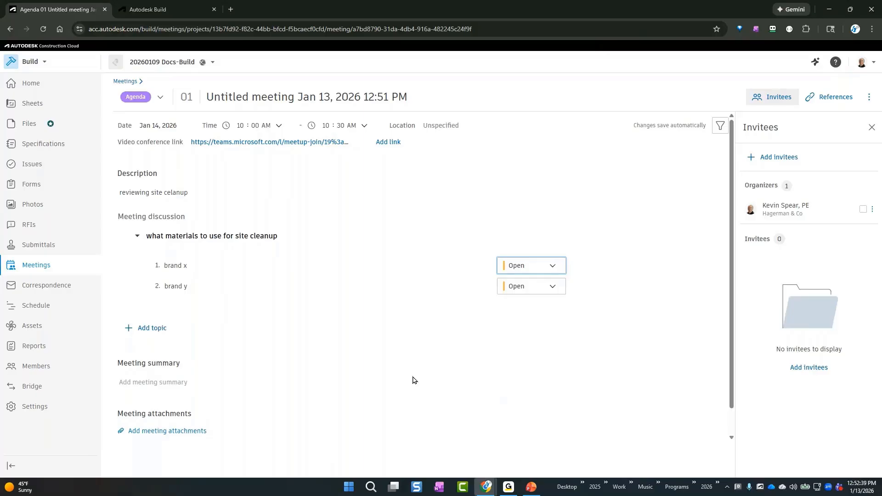
Create a non-member with a first name, last name and the company "Glass cleaners", and add them as a meeting invitee
left_click(777, 158)
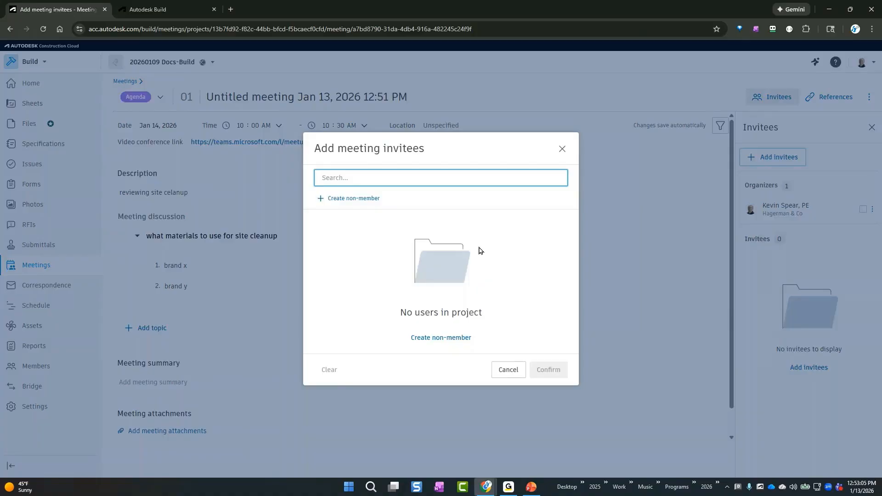
left_click(360, 199)
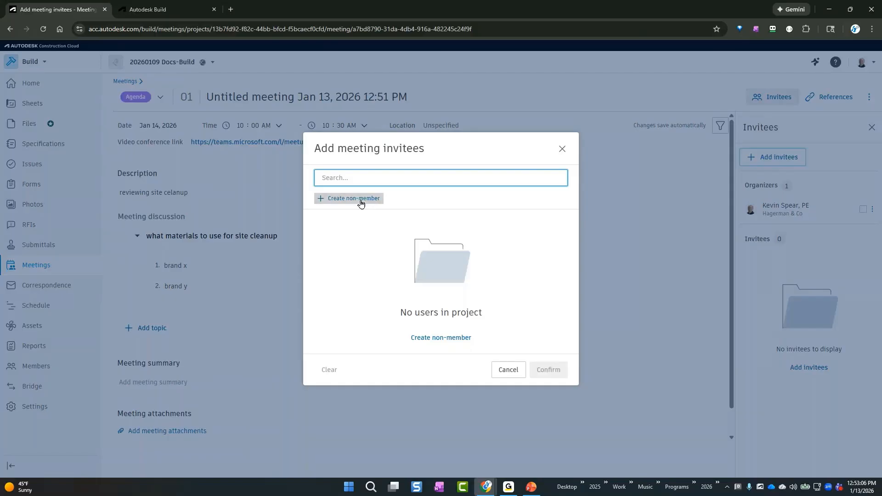
left_click(418, 202)
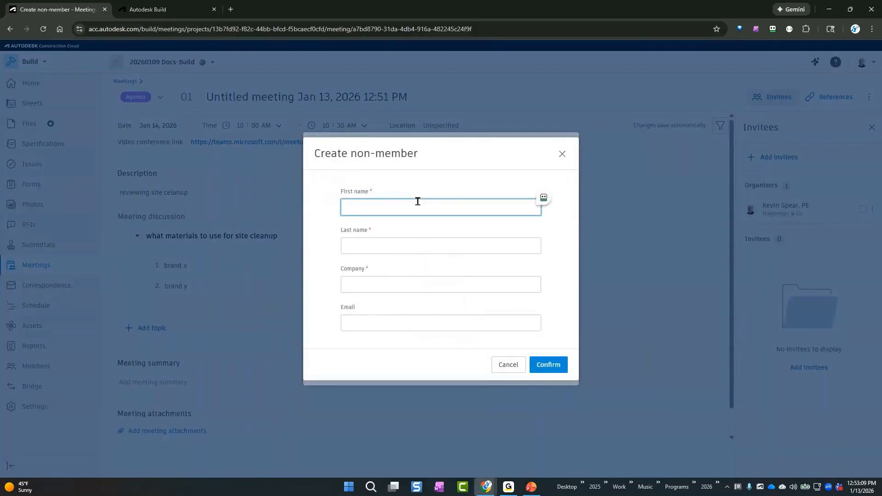
type("Joe")
key("Tab")
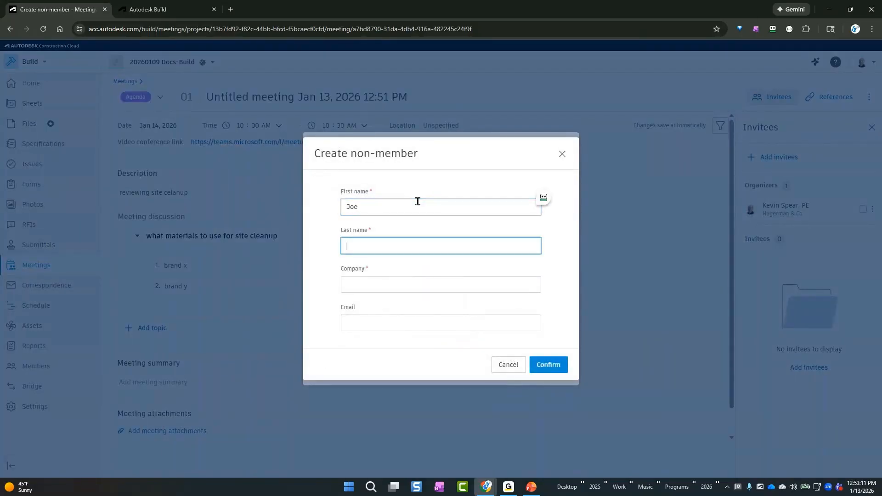
type("Windex")
key("Tab")
type("W")
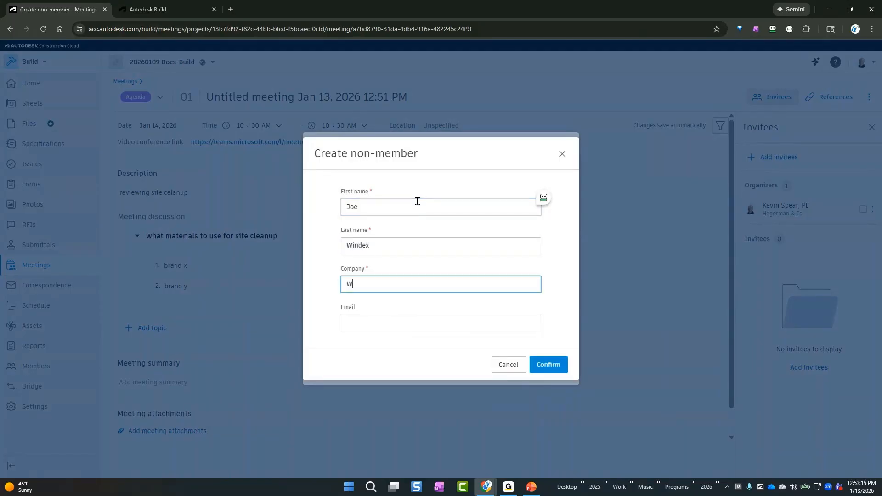
type("Glass cleaneraz")
key("BackSpace")
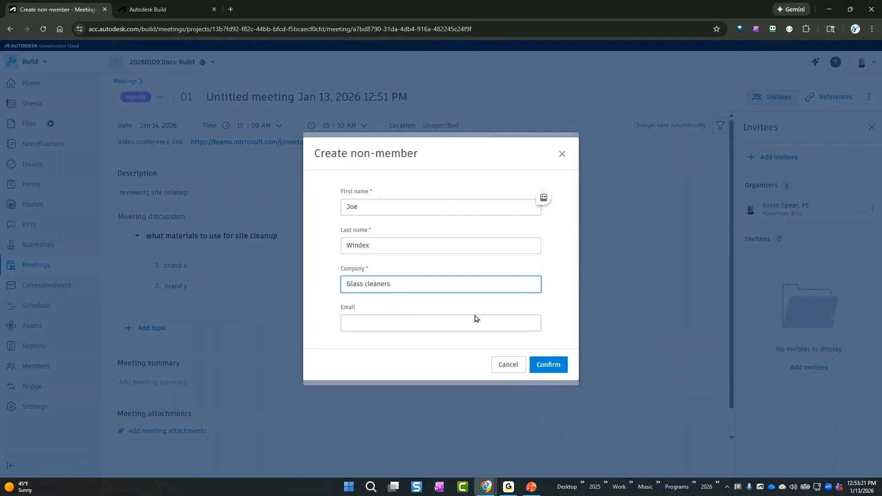
left_click(475, 321)
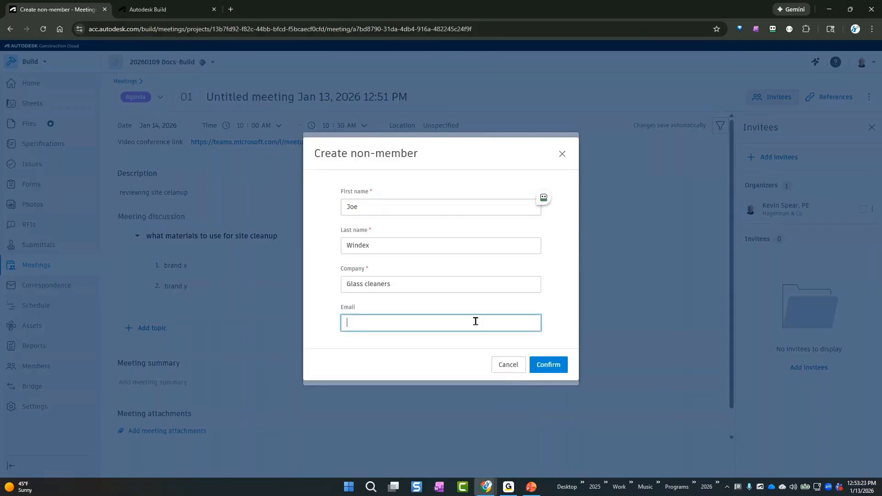
left_click(554, 366)
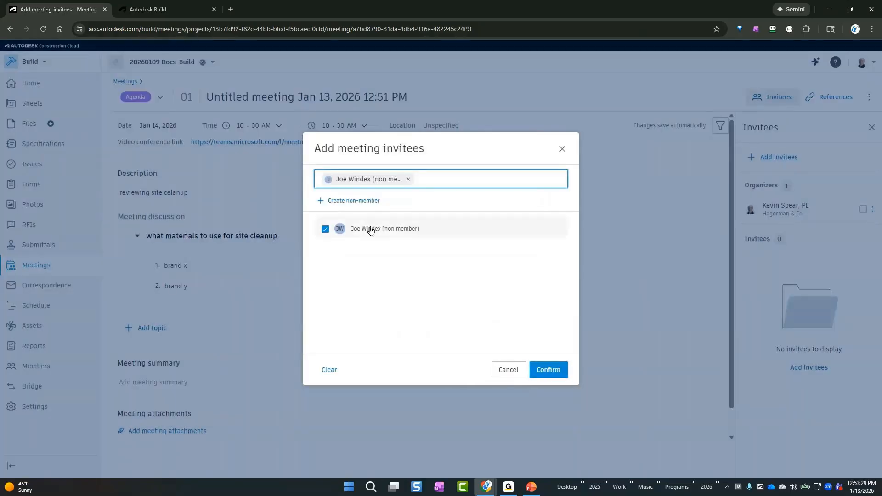
left_click(560, 373)
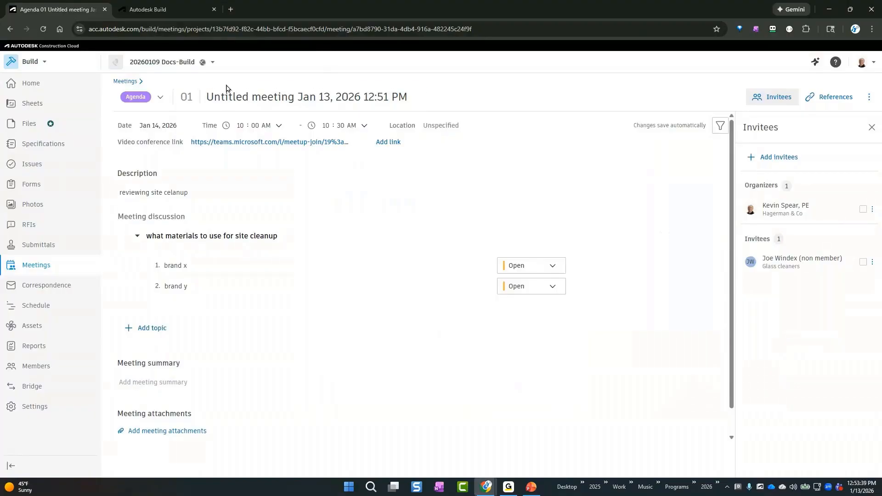
Rename the meeting to "cleanup materials"
left_click(236, 97)
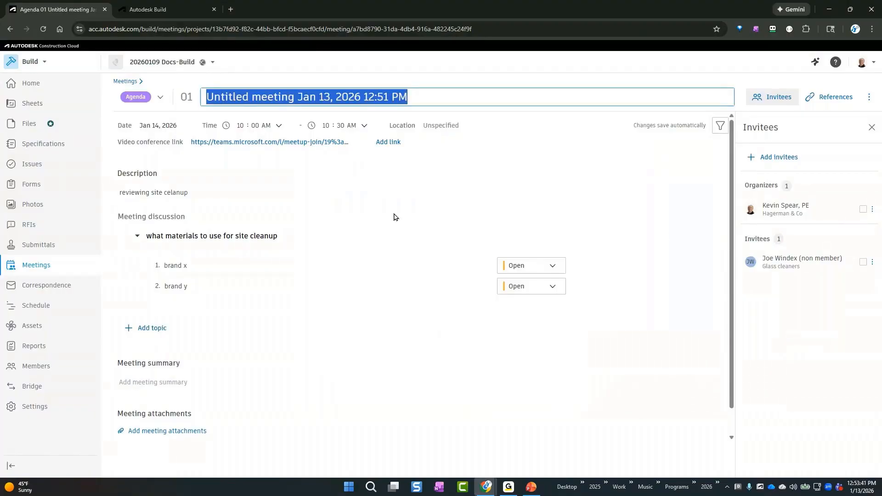
type("cleanup ")
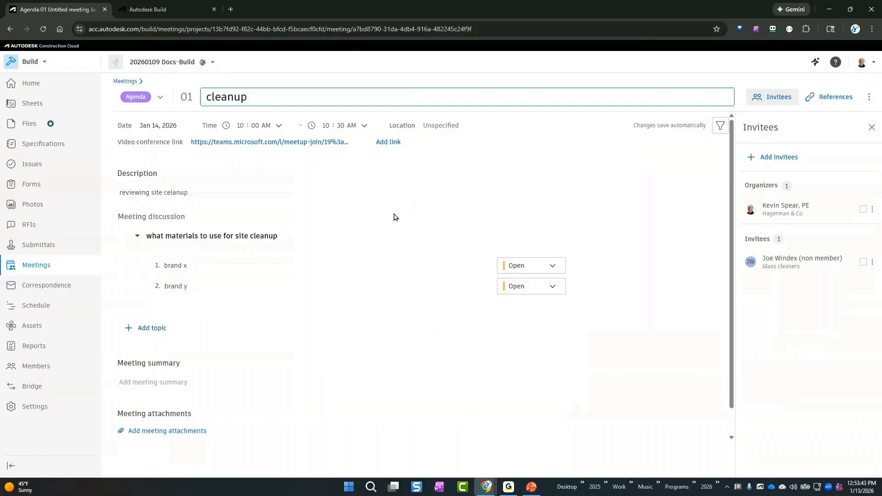
type("materials")
key("Return")
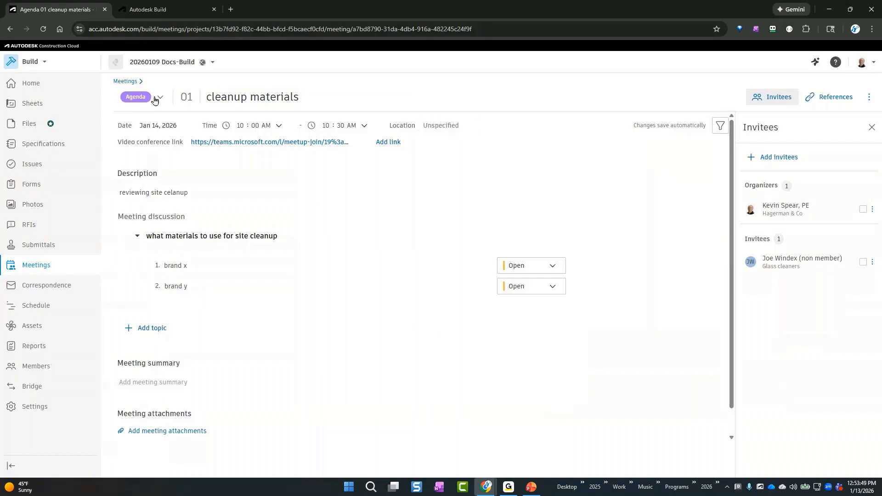
Change the meeting's status to Minutes and accept locking it
left_click(157, 98)
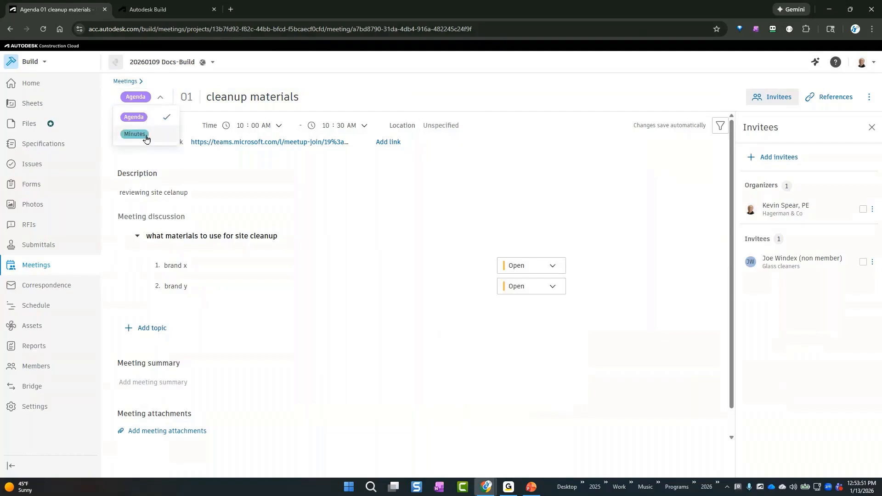
left_click(146, 139)
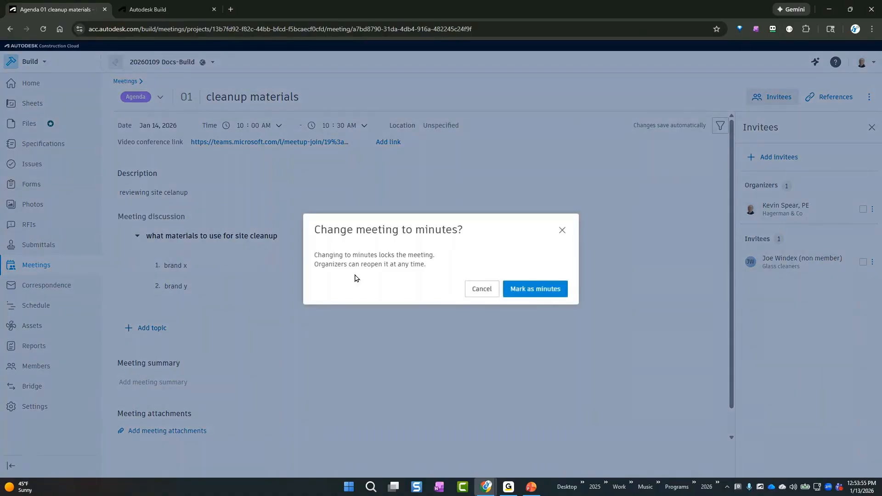
left_click(525, 290)
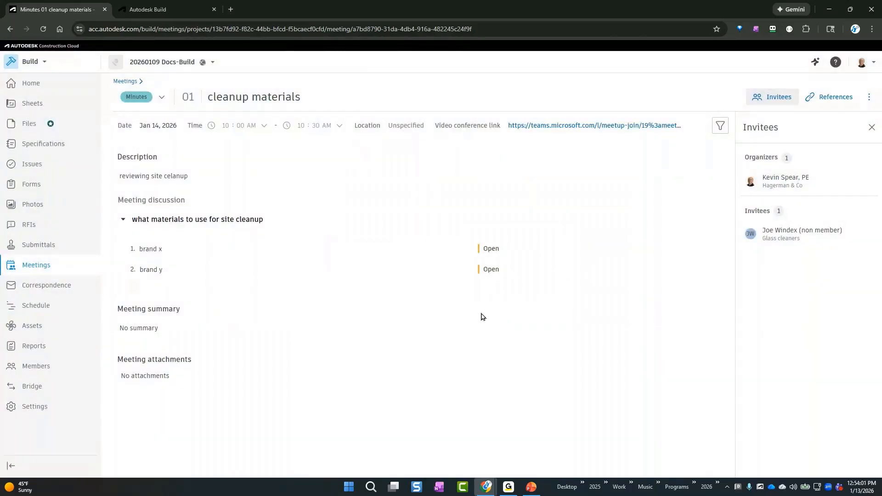
Expand the cleanup materials series in the meetings list and check the date choices for a follow-up meeting without creating one
left_click(118, 86)
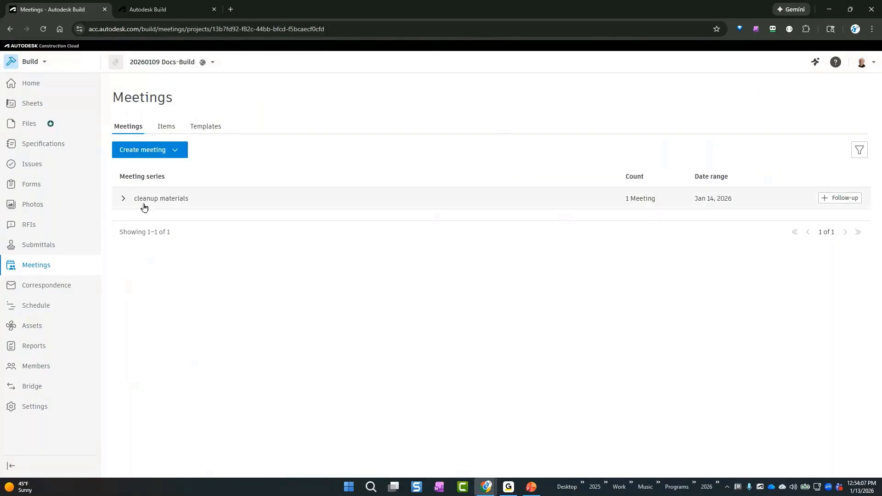
left_click(285, 201)
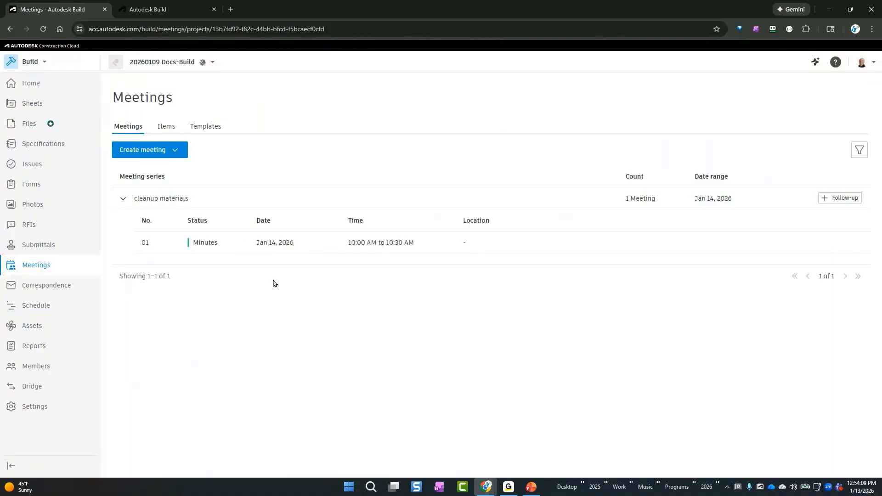
left_click(853, 197)
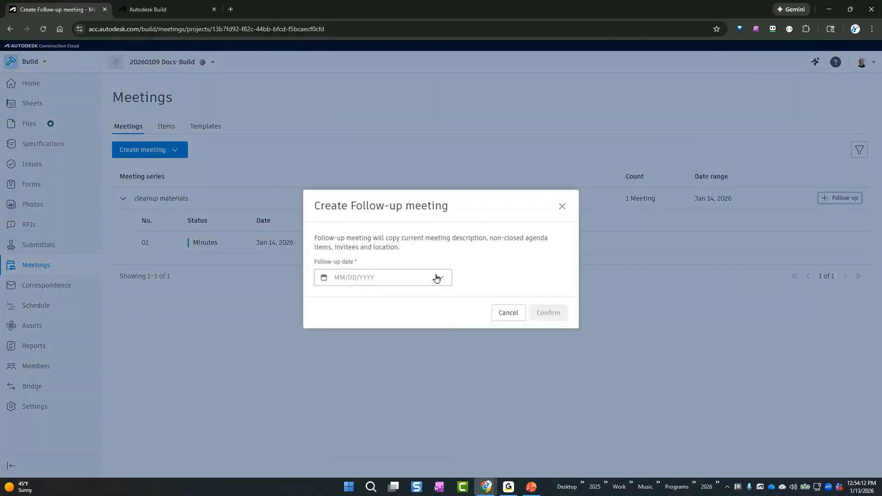
left_click(436, 278)
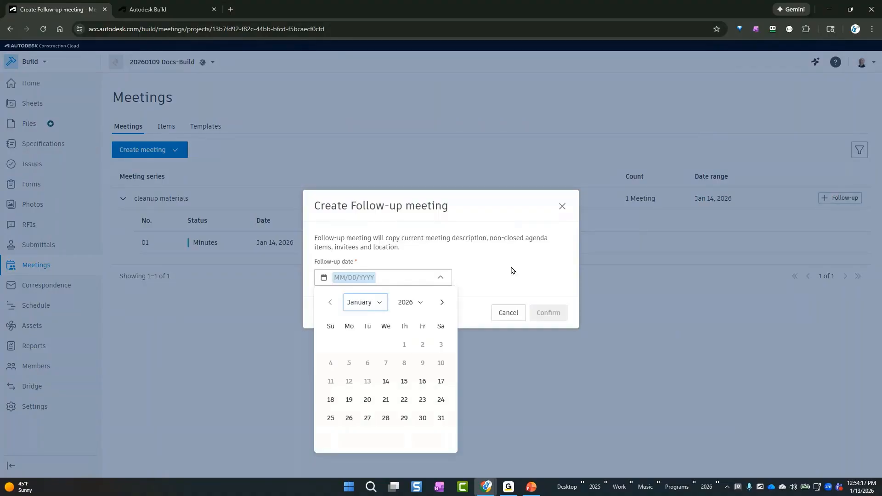
left_click(511, 271)
left_click(508, 312)
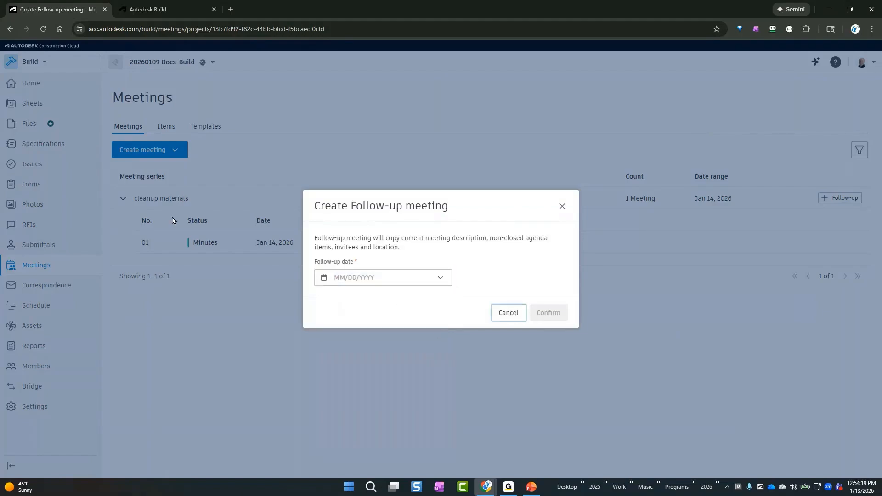
View the list of meeting items and open the meeting that contains the "brand x" item
left_click(164, 127)
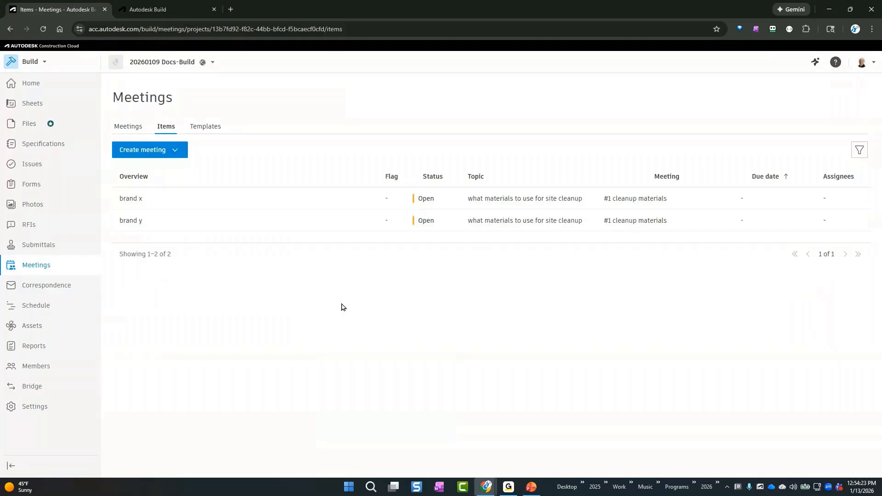
left_click(153, 198)
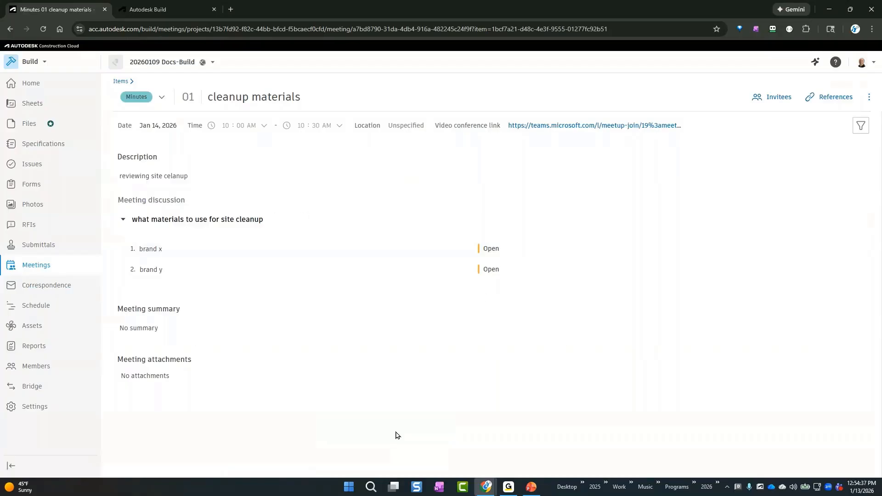
Start a new report in the Reports tool from the RFI detail template
left_click(32, 346)
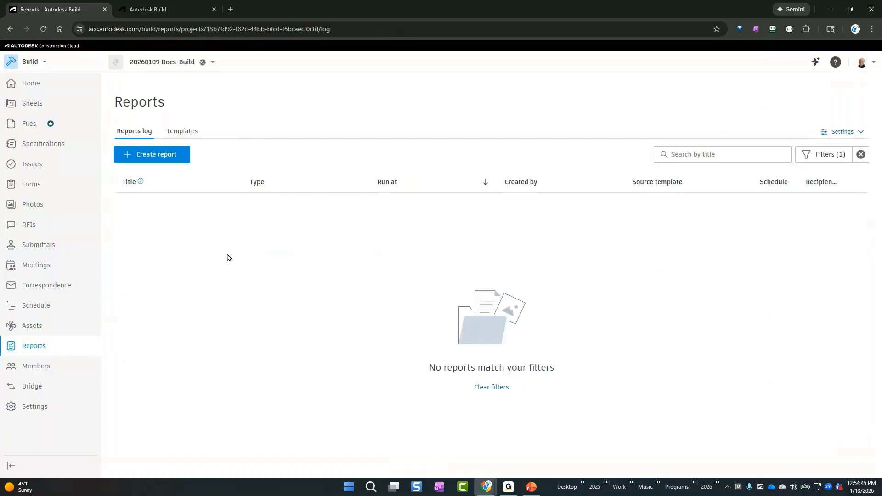
left_click(164, 154)
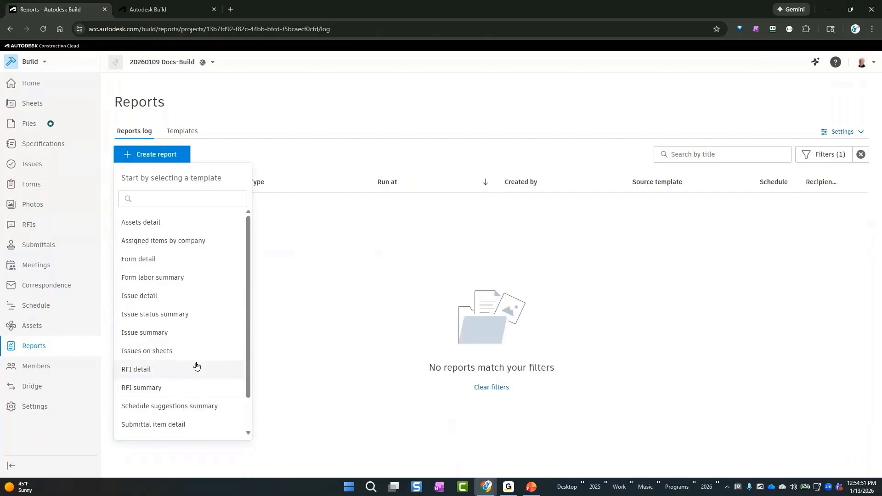
scroll(195, 367, "down", 2)
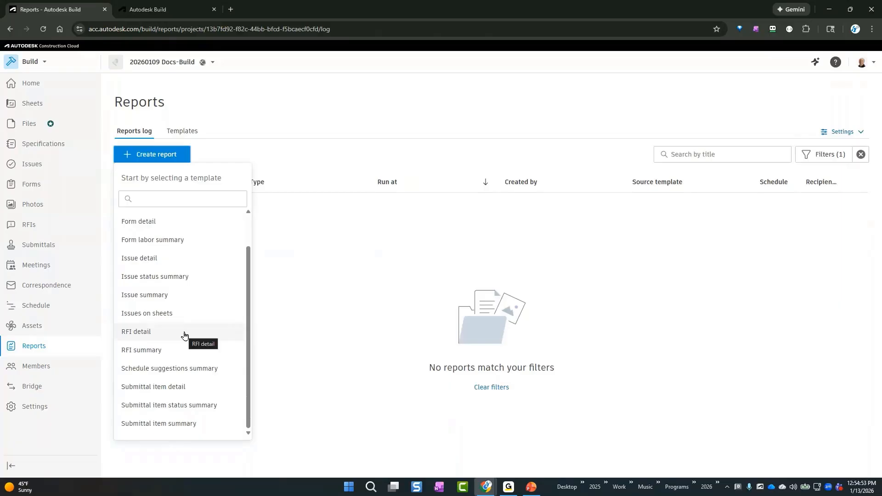
left_click(185, 335)
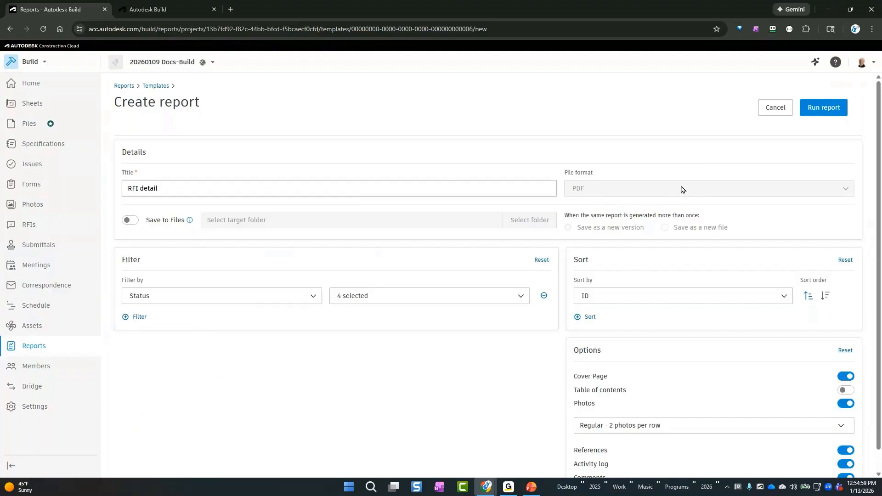
Turn on saving the RFI detail report to Files and choose the Build folder under Project Files as its target
left_click(132, 225)
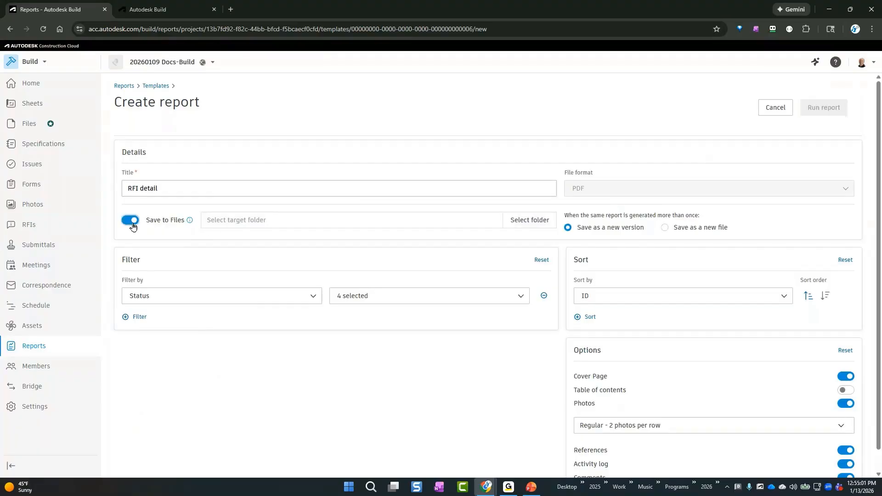
left_click(361, 221)
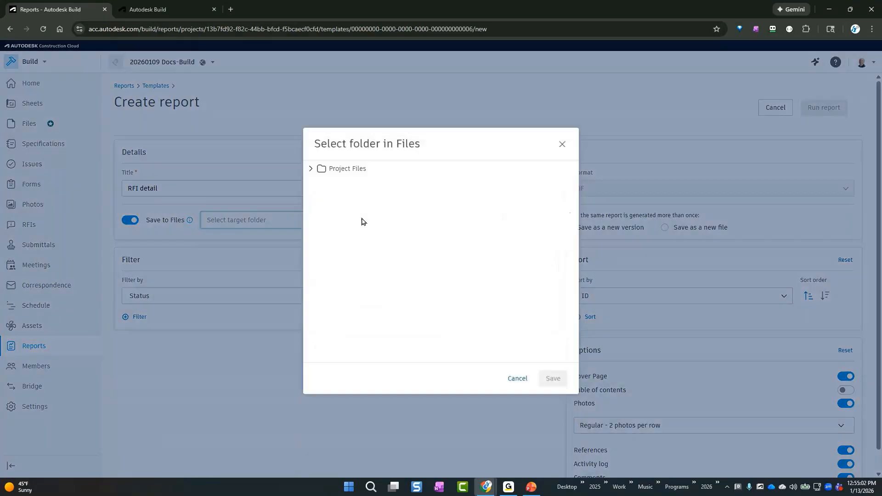
left_click(310, 169)
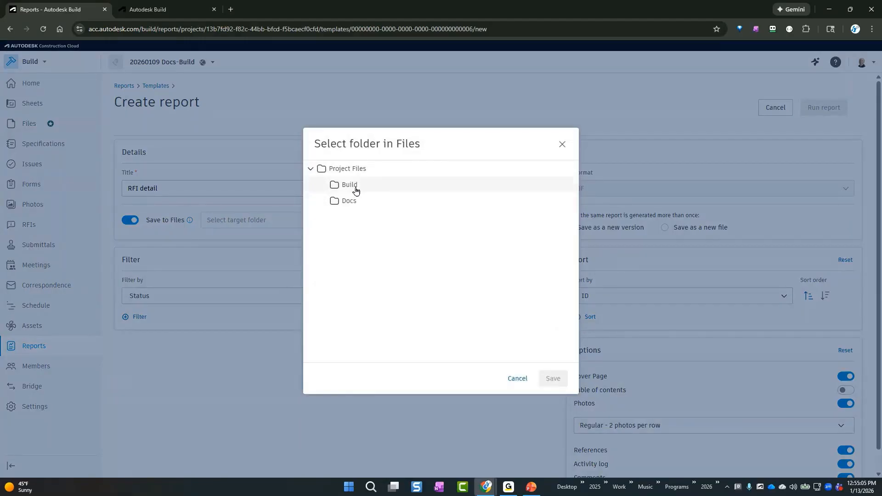
left_click(354, 192)
left_click(553, 379)
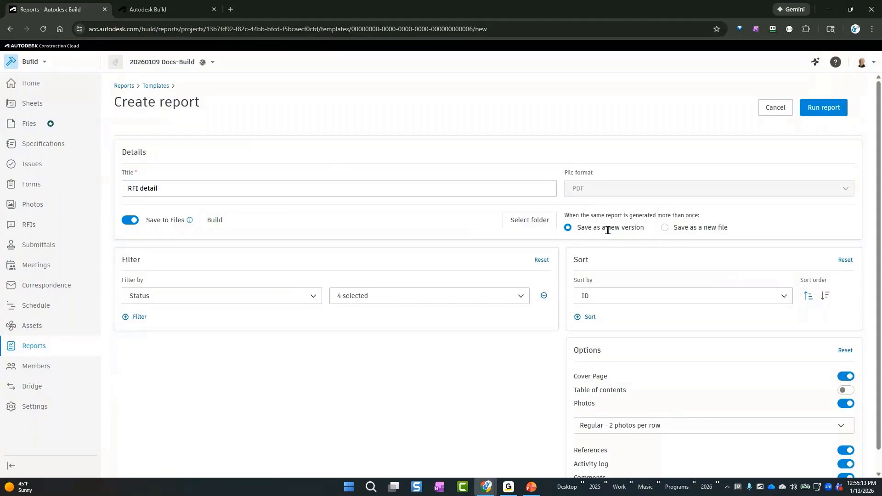
Filter the report to RFIs whose cost impact is Yes and sort it by Due date
left_click(194, 299)
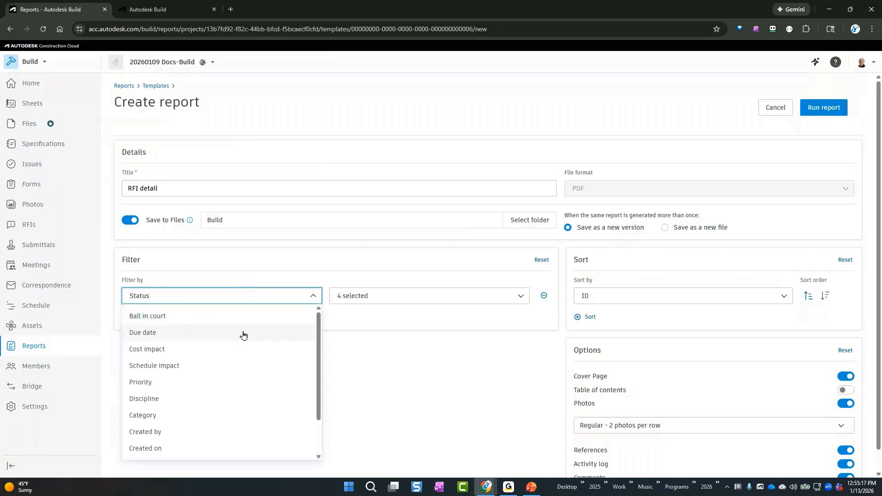
left_click(244, 335)
left_click(248, 299)
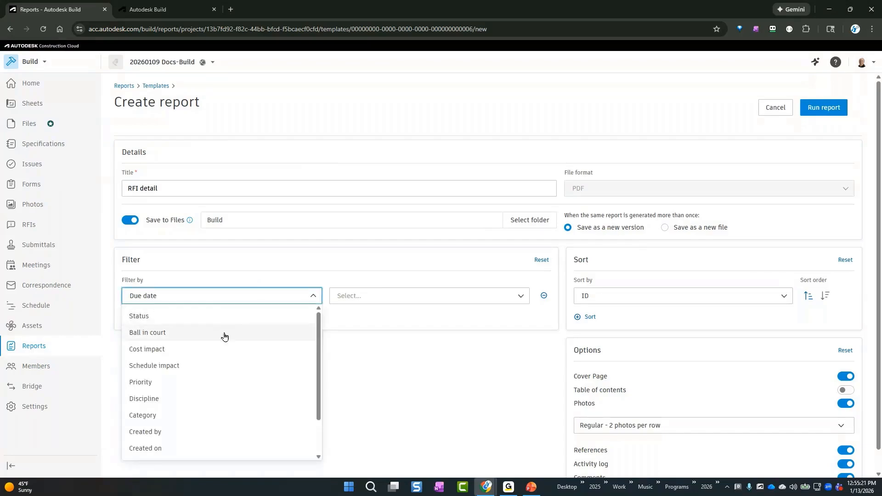
left_click(216, 350)
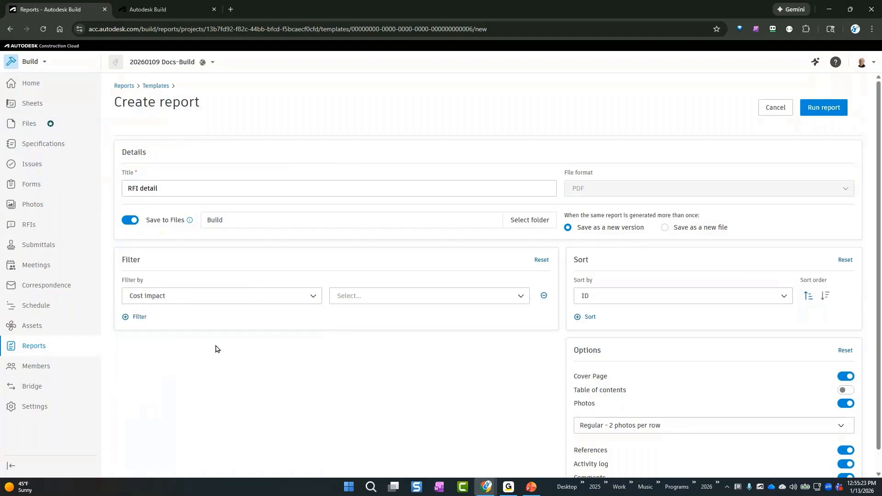
left_click(345, 299)
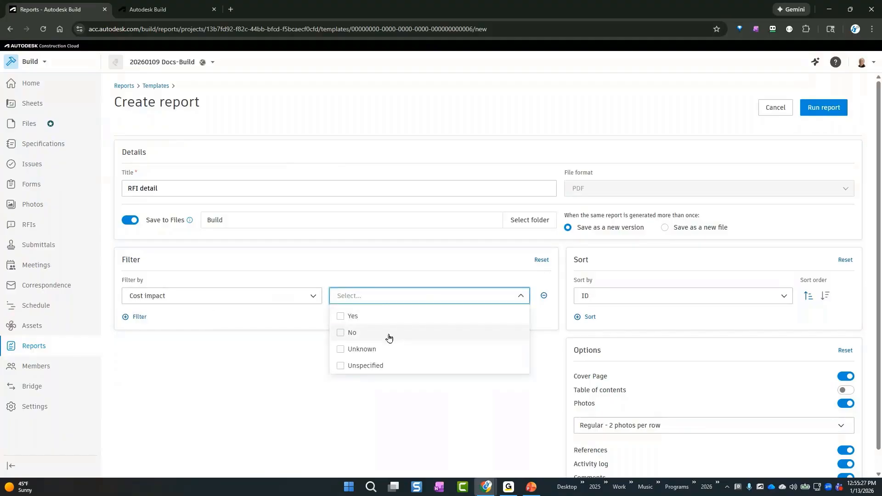
left_click(390, 317)
left_click(413, 437)
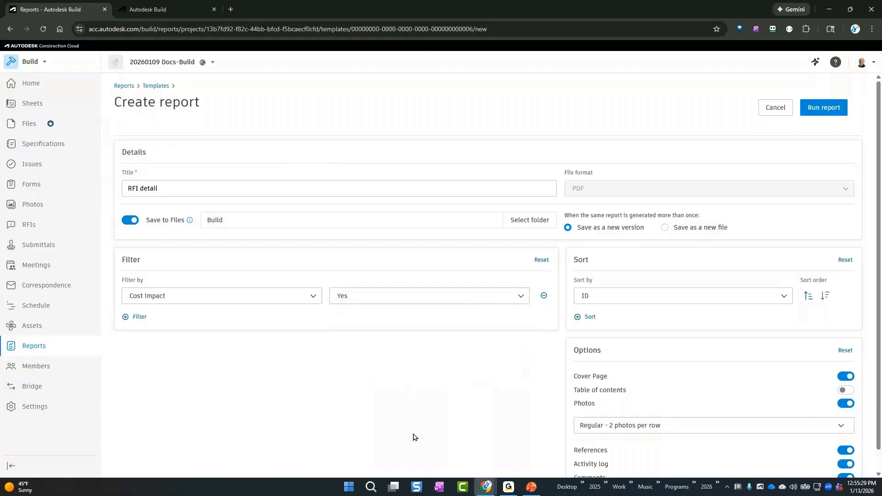
left_click(700, 299)
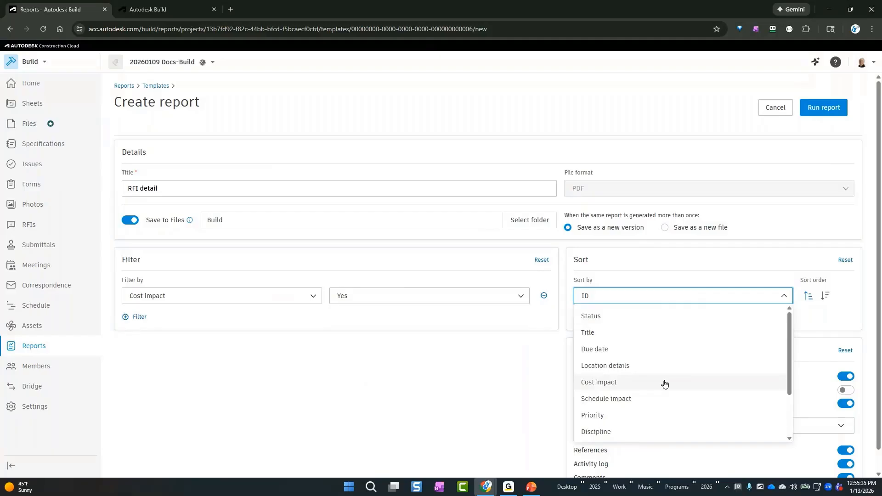
left_click(645, 350)
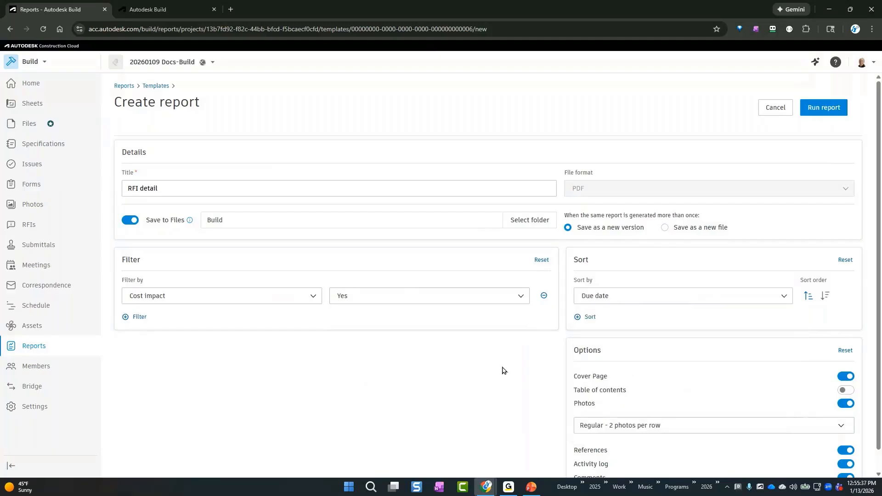
Run the report and also save it as a template titled "Overdue Cost RFIs"
scroll(504, 370, "down", 1)
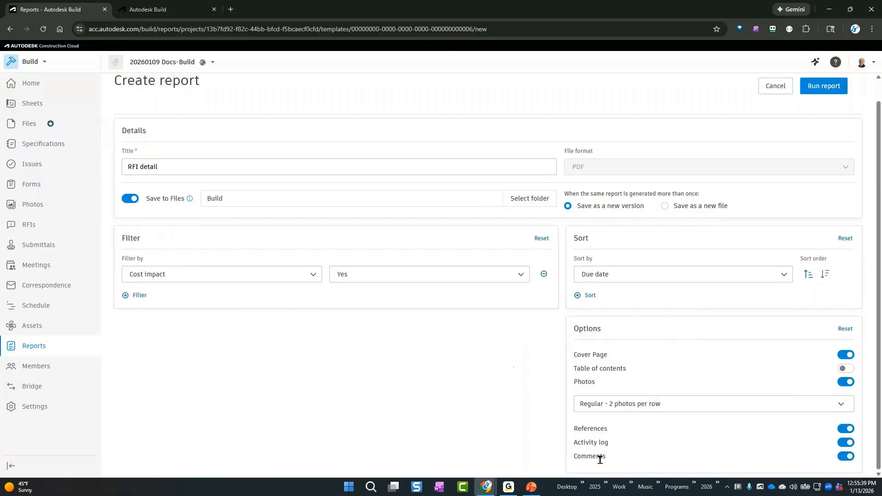
left_click(825, 88)
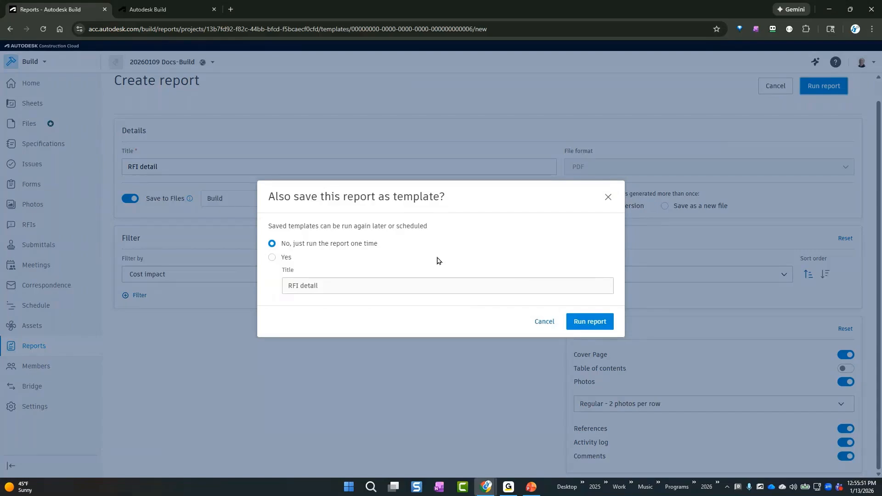
left_click(286, 259)
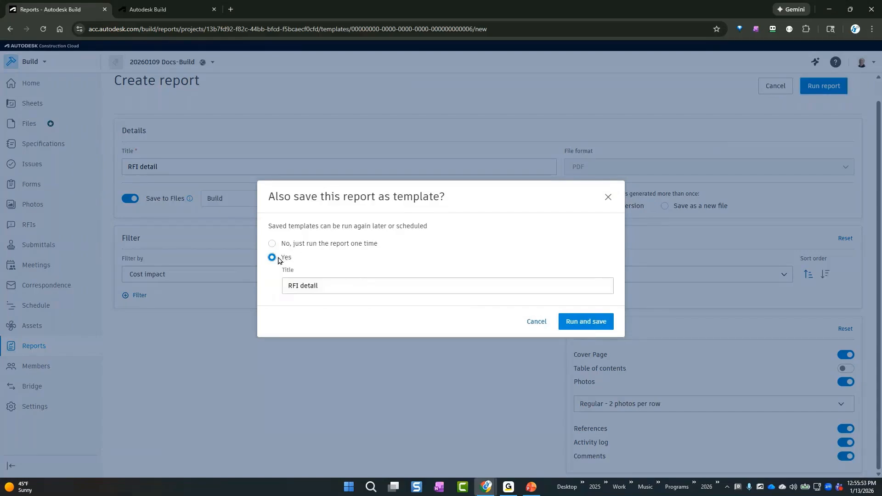
left_click(341, 288)
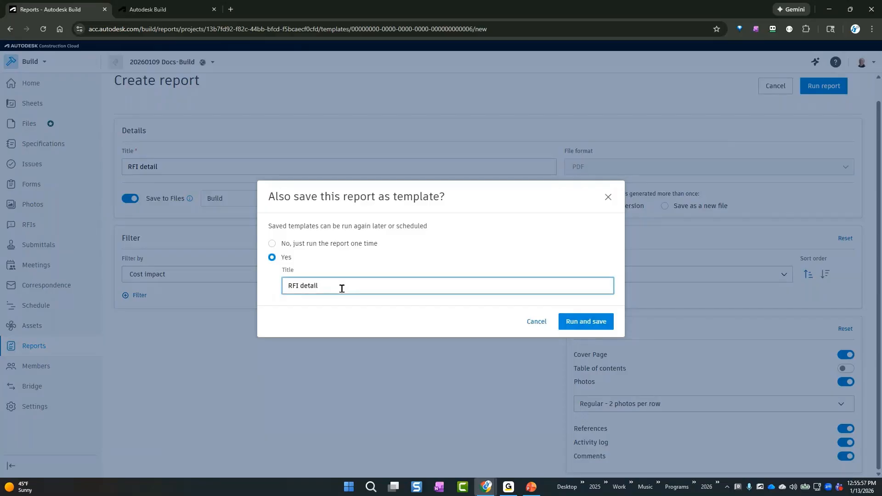
key("ctrl+shift+Left")
key("ctrl+shift+Left")
type("Cos")
key("BackSpace")
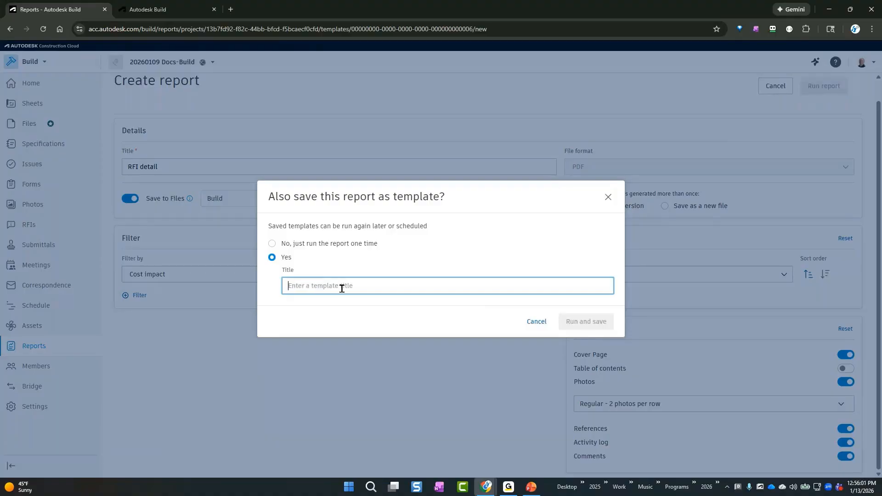
type("Overd")
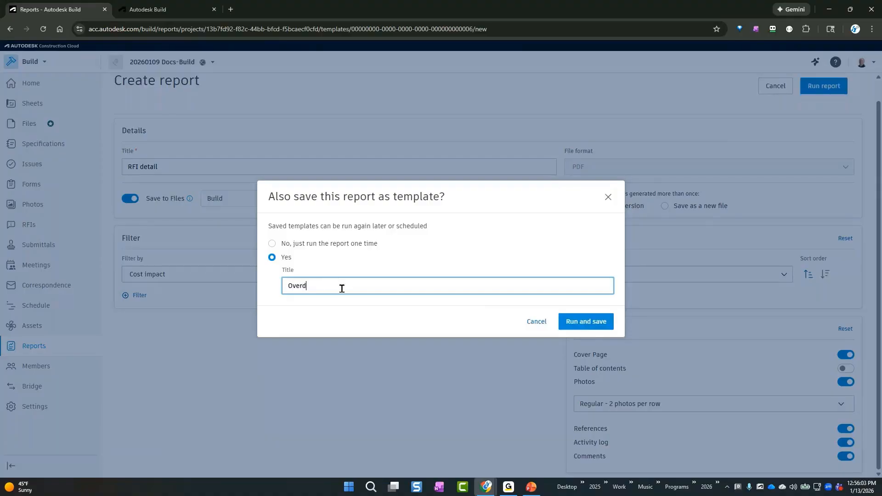
type("ue Costs")
type("s")
left_click(584, 326)
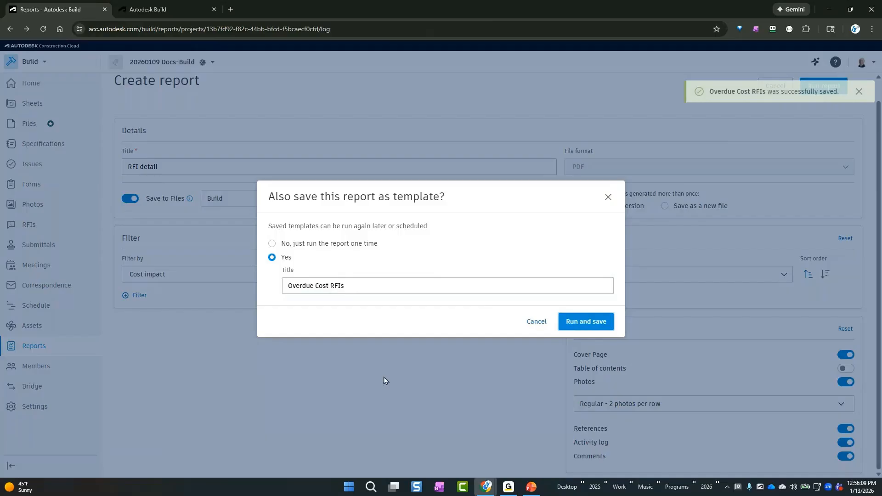